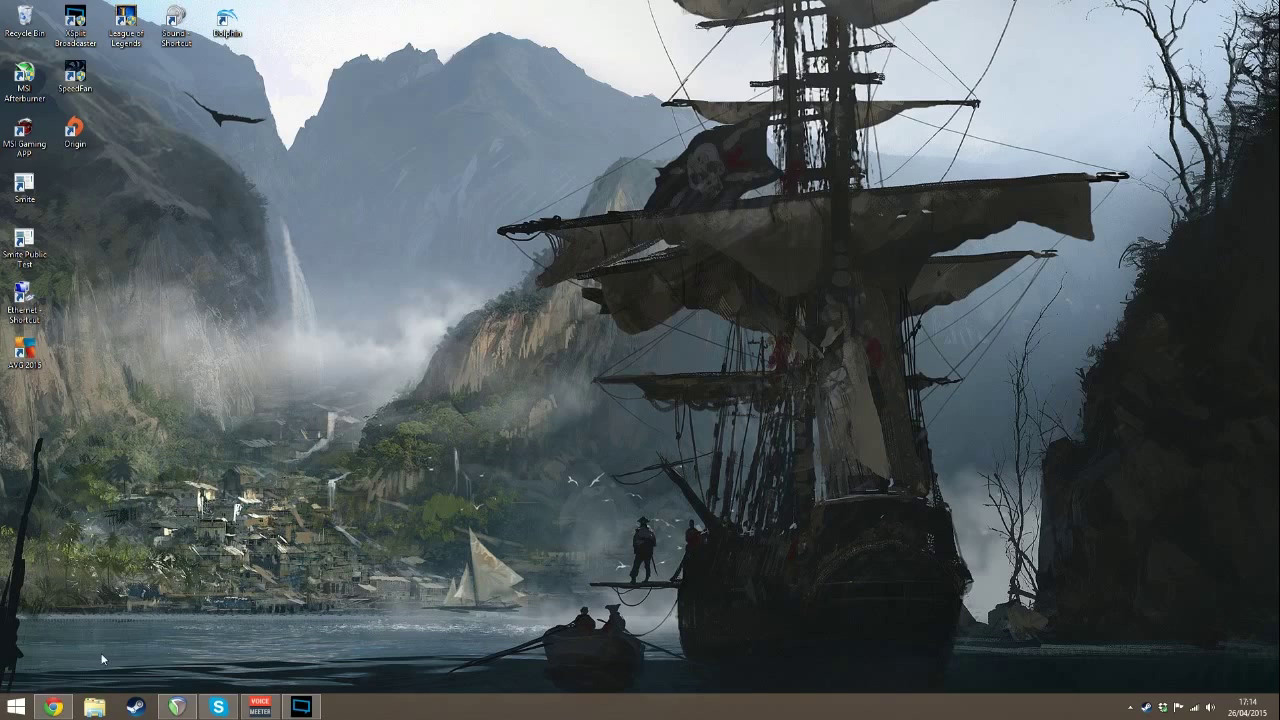
Restore the Chrome window and scroll down to the VB-CABLE install heading.
mouse_move(57, 709)
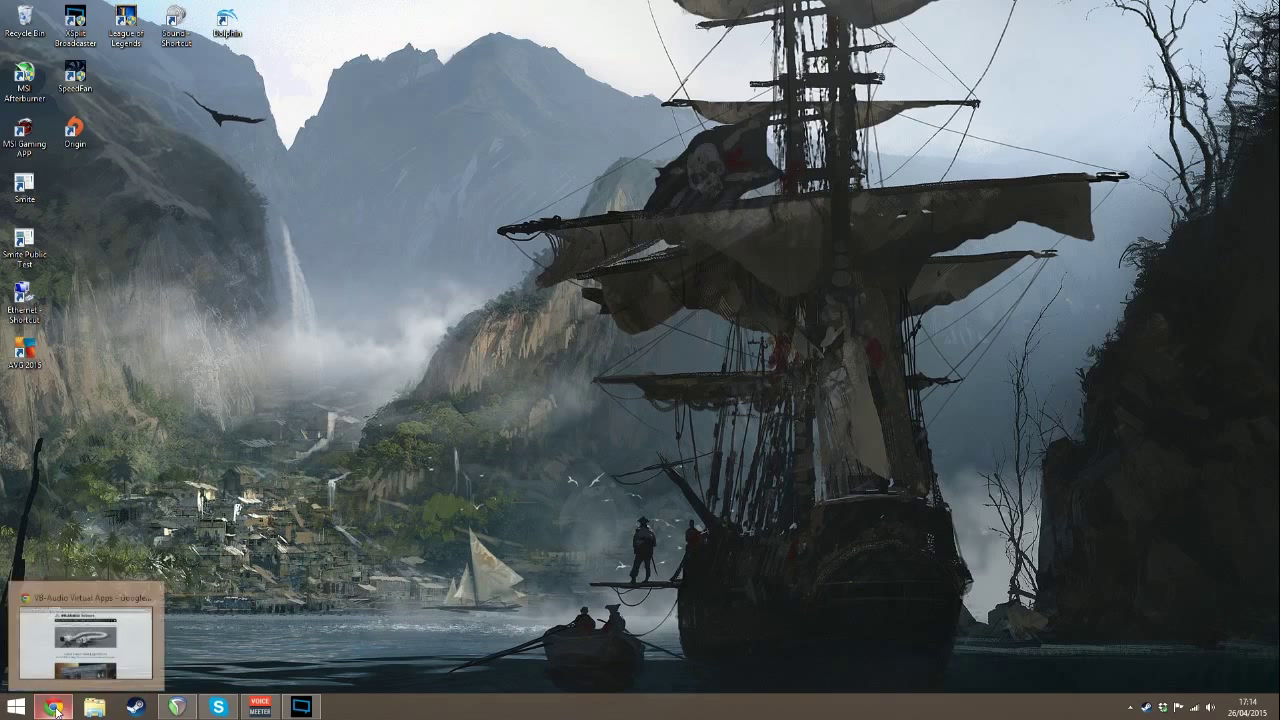
left_click(55, 708)
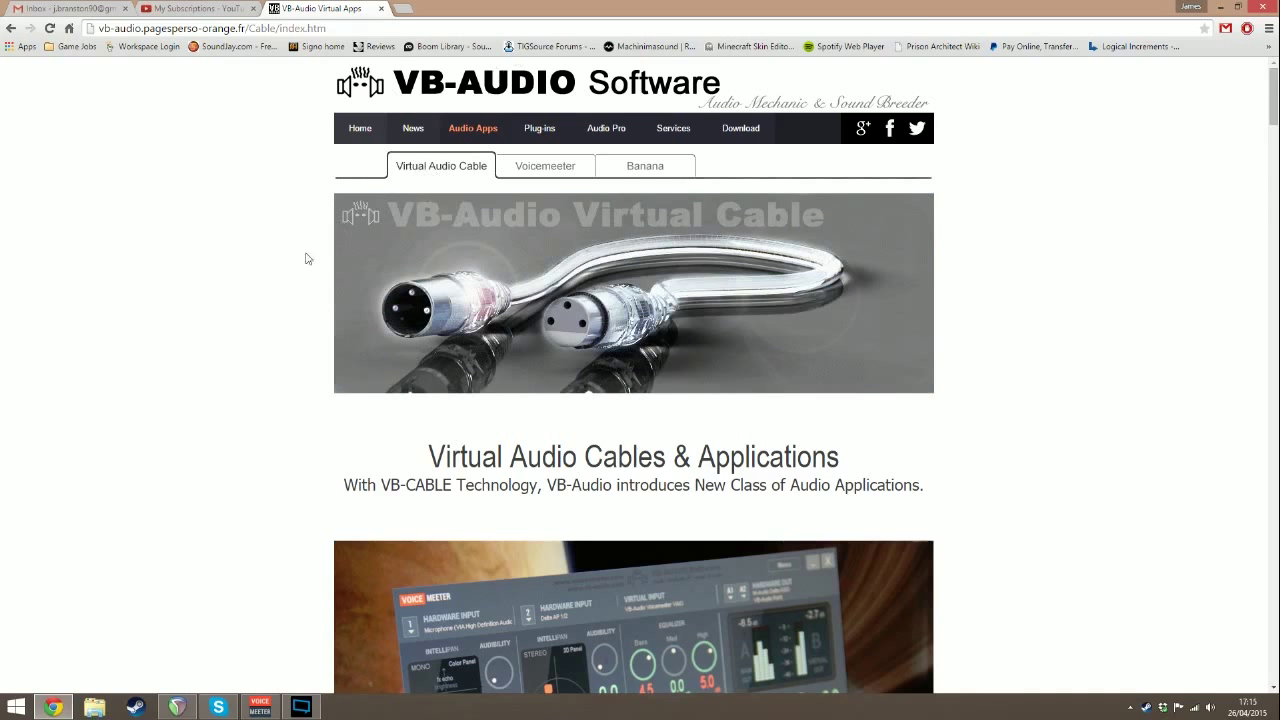
scroll(306, 257, "down", 15)
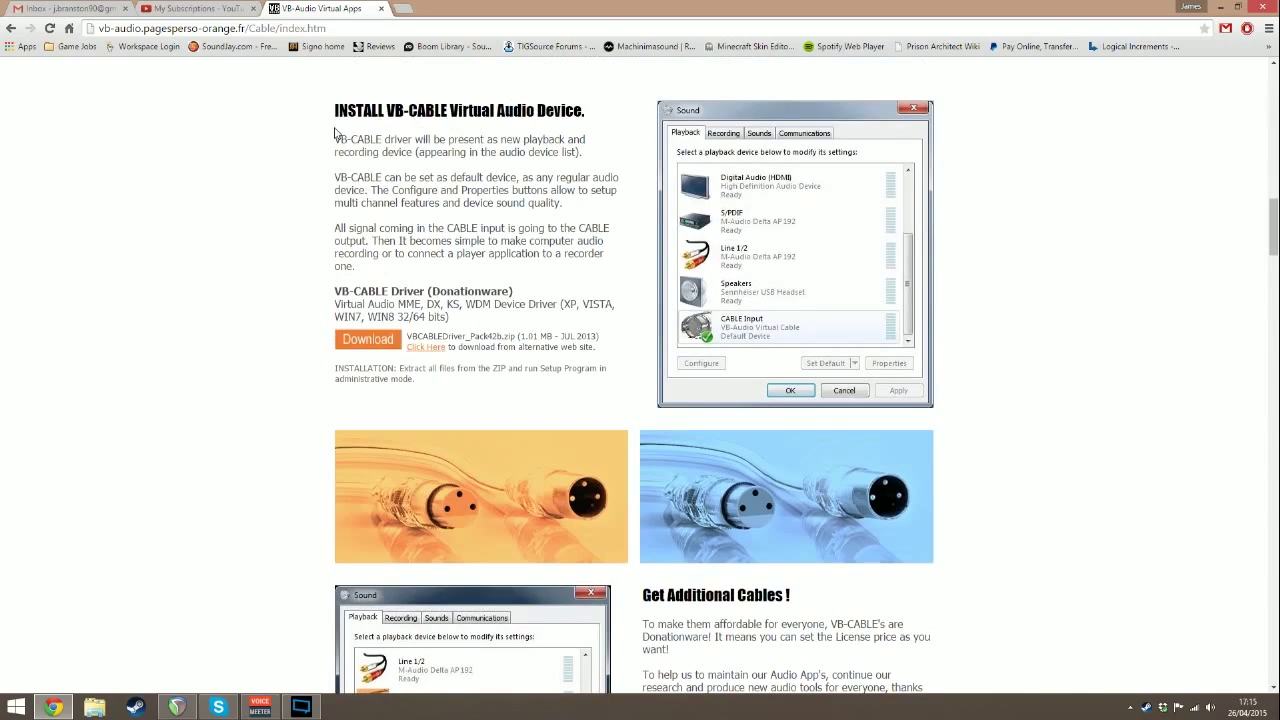
left_click_drag(344, 110, 574, 111)
left_click(357, 219)
Scroll back to the top of the page and go to the Voicemeeter page.
left_click_drag(347, 108, 562, 111)
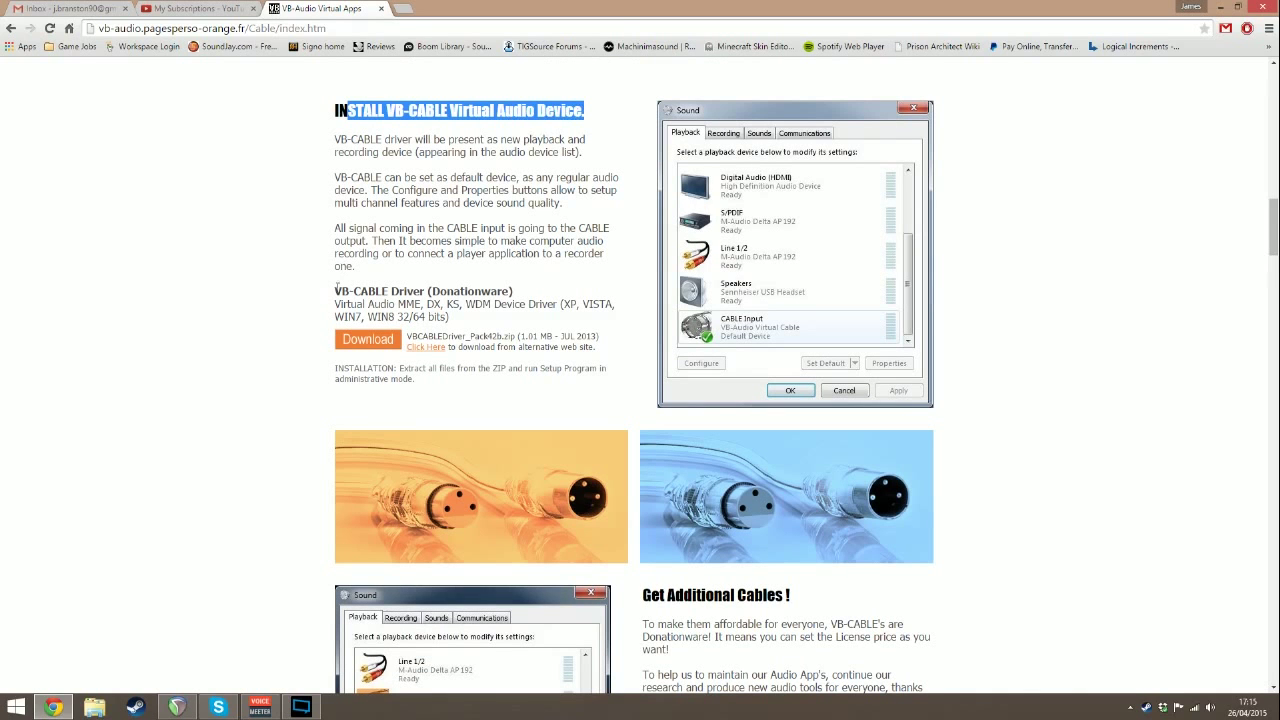
left_click(262, 330)
scroll(265, 333, "up", 1)
scroll(265, 333, "up", 15)
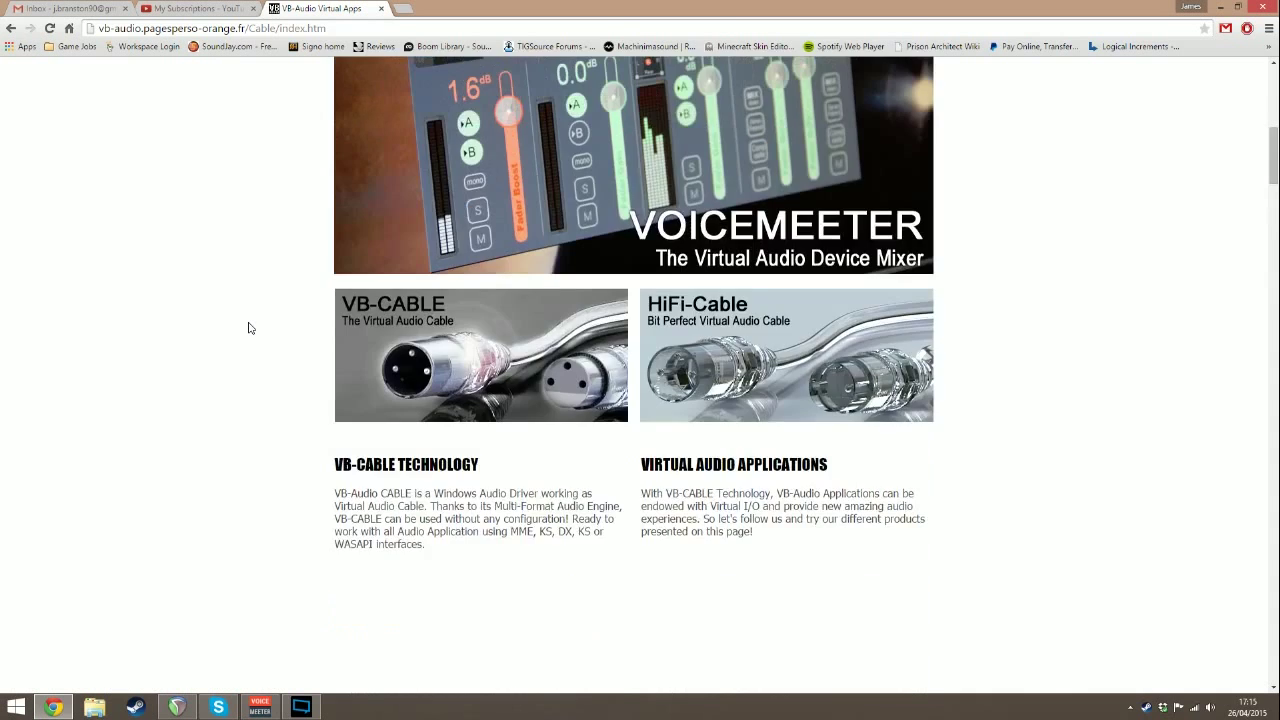
left_click(560, 172)
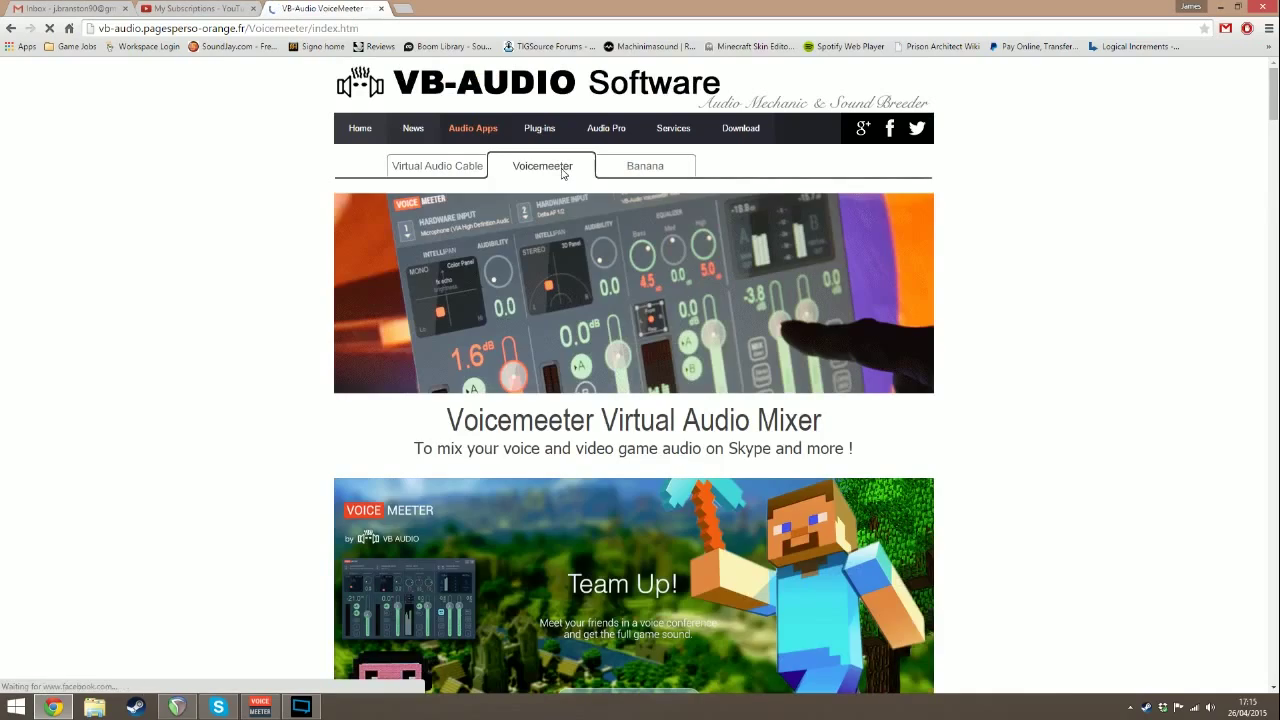
Scroll to the INSTALL VOICEMEETER heading, then bring up the VBCABLEDriver_Pack42b folder from the taskbar.
scroll(270, 273, "down", 8)
scroll(270, 270, "down", 20)
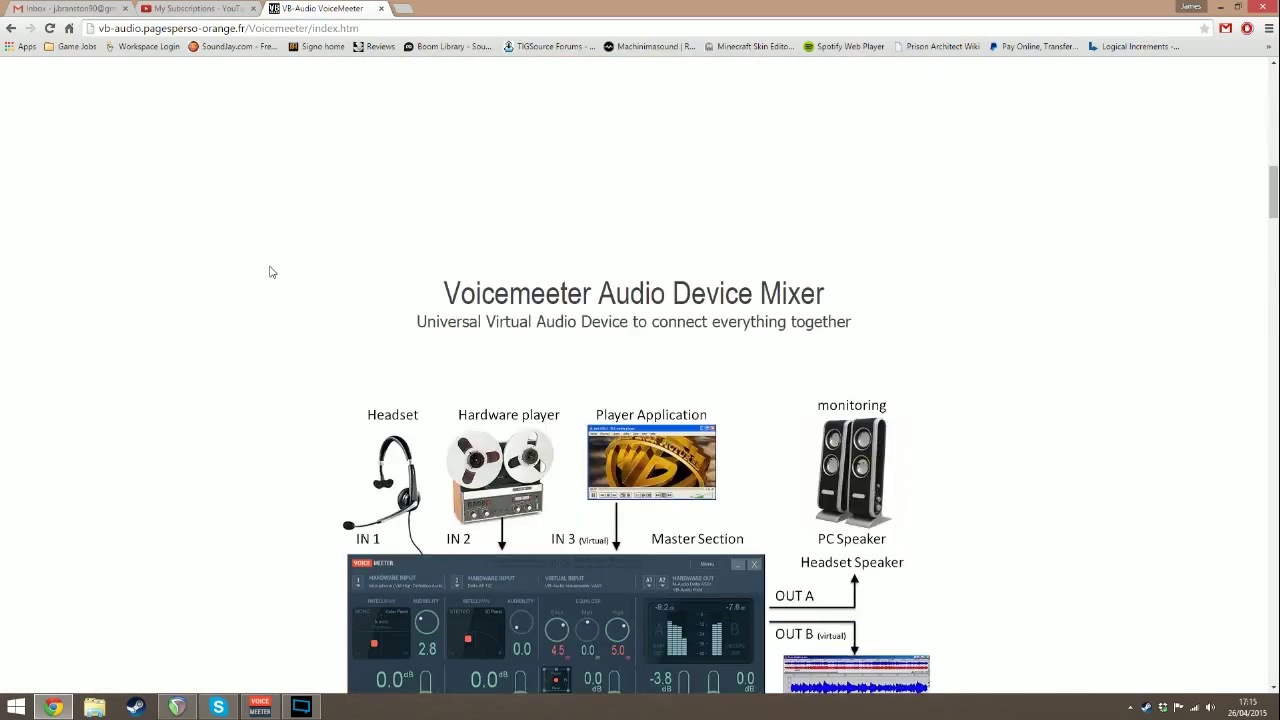
scroll(270, 268, "down", 4)
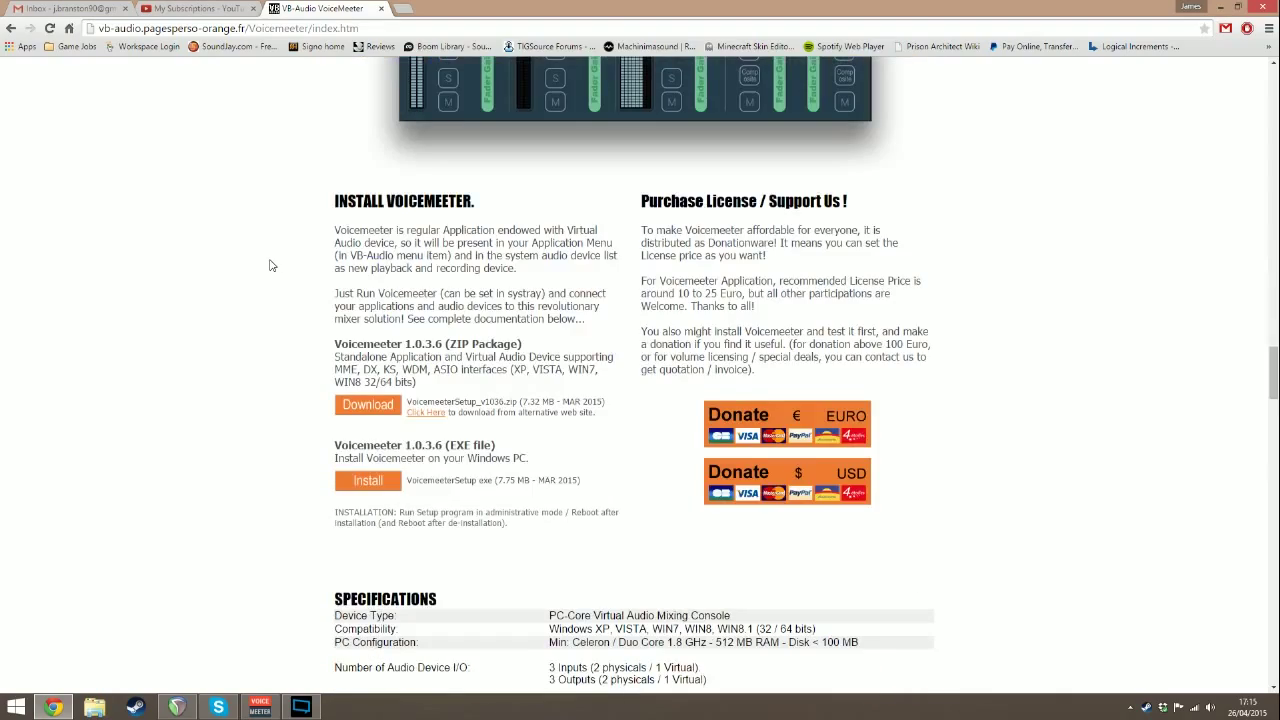
left_click_drag(346, 200, 388, 200)
triple_click(454, 196)
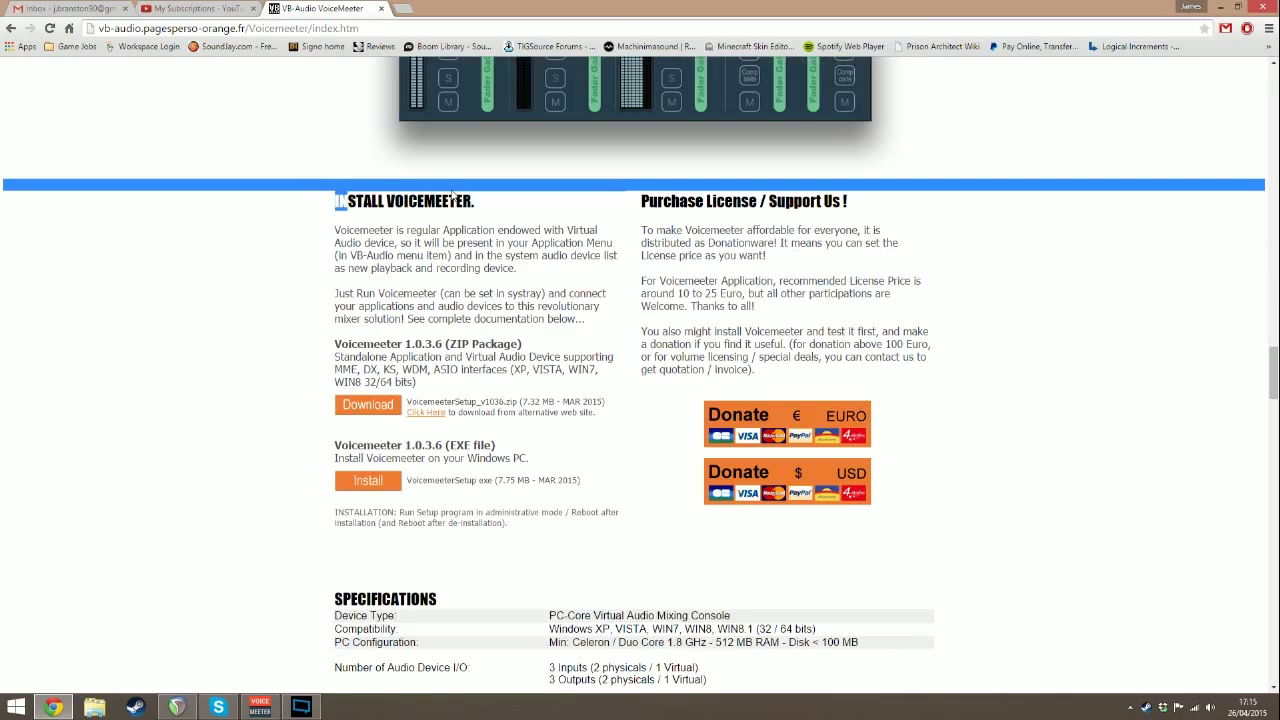
left_click(454, 196)
left_click(94, 703)
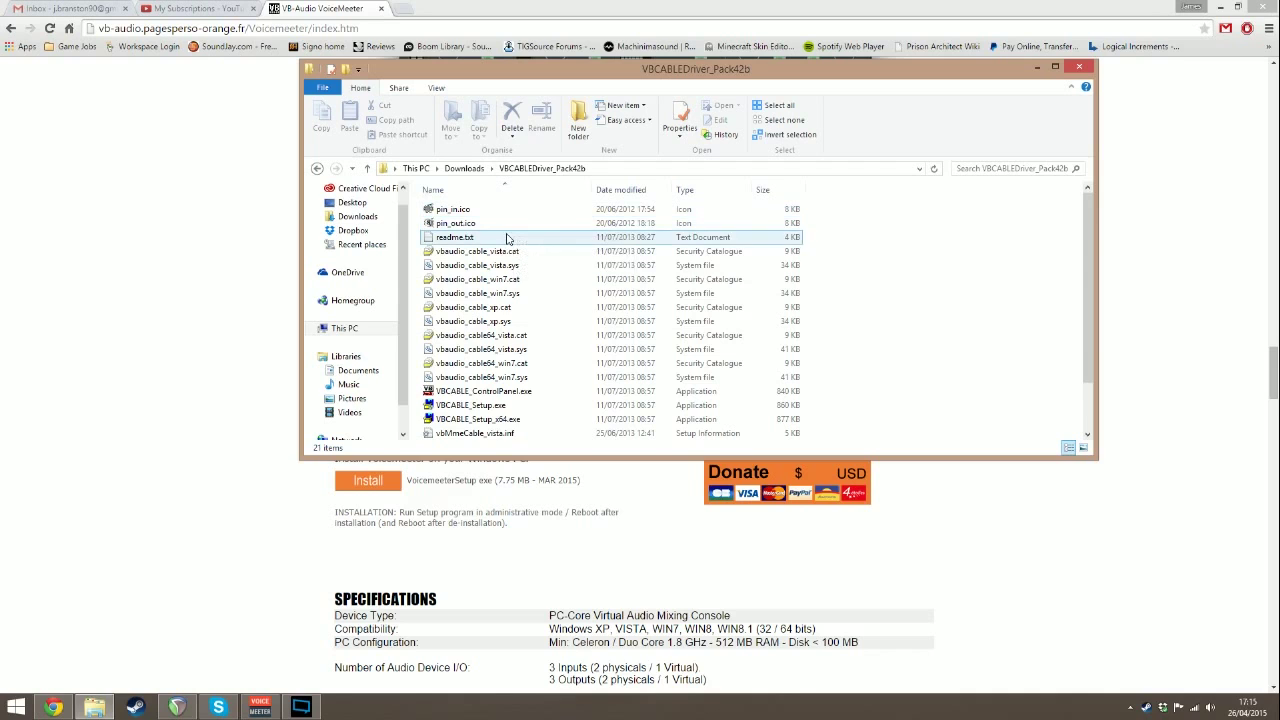
Inspect vbaudio_cable_win7.sys, VBCABLE_Setup_x64.exe and VBCABLE_Setup.exe, then close the folder and minimise Chrome.
left_click(505, 293)
scroll(505, 293, "down", 2)
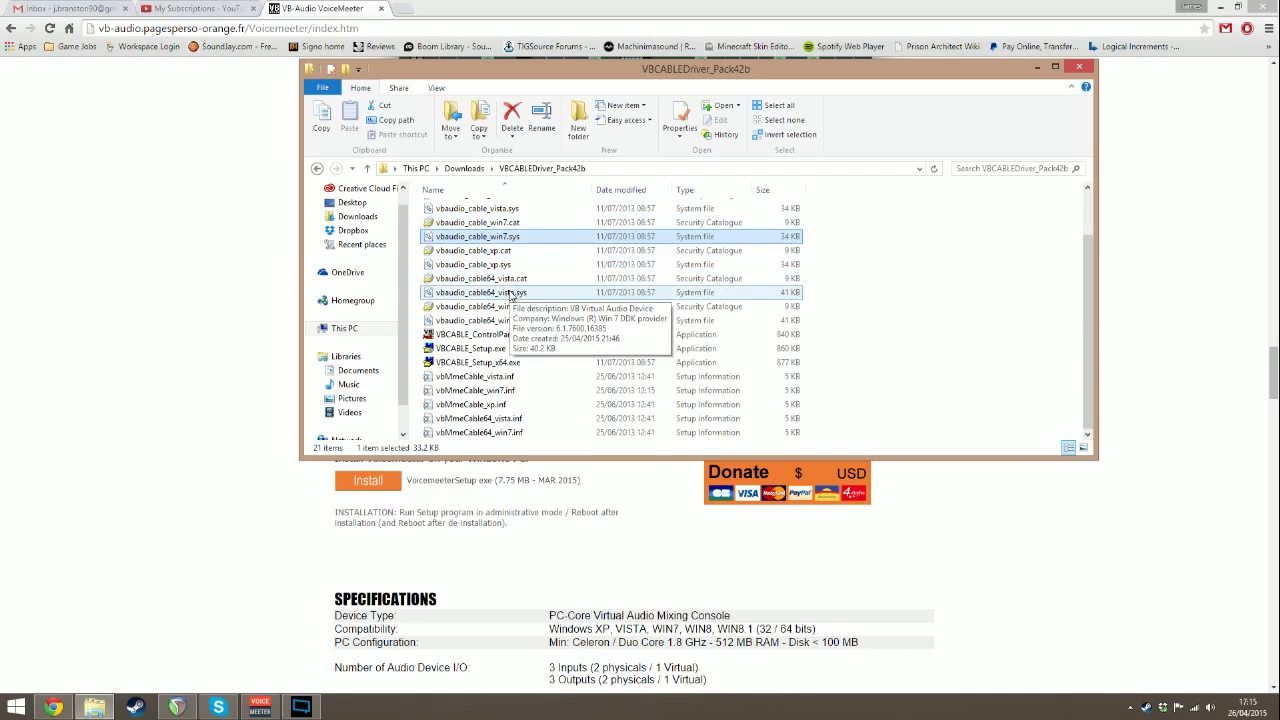
left_click(490, 364)
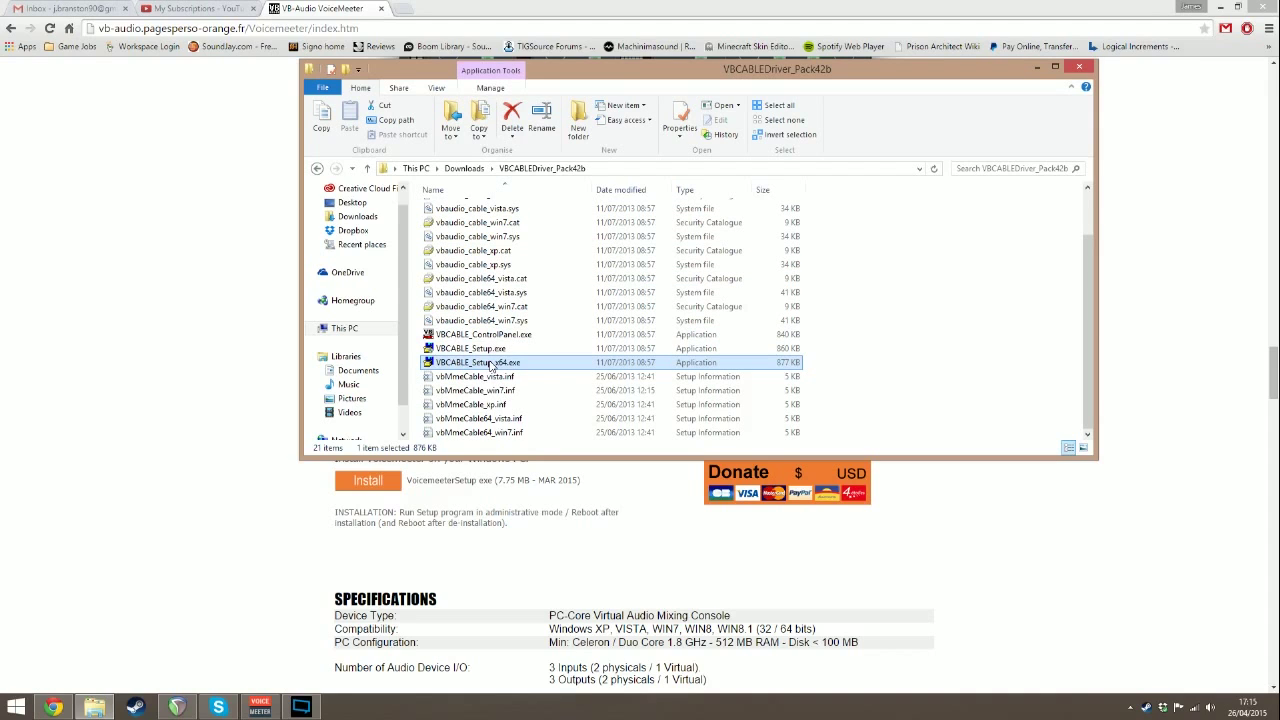
left_click(490, 349)
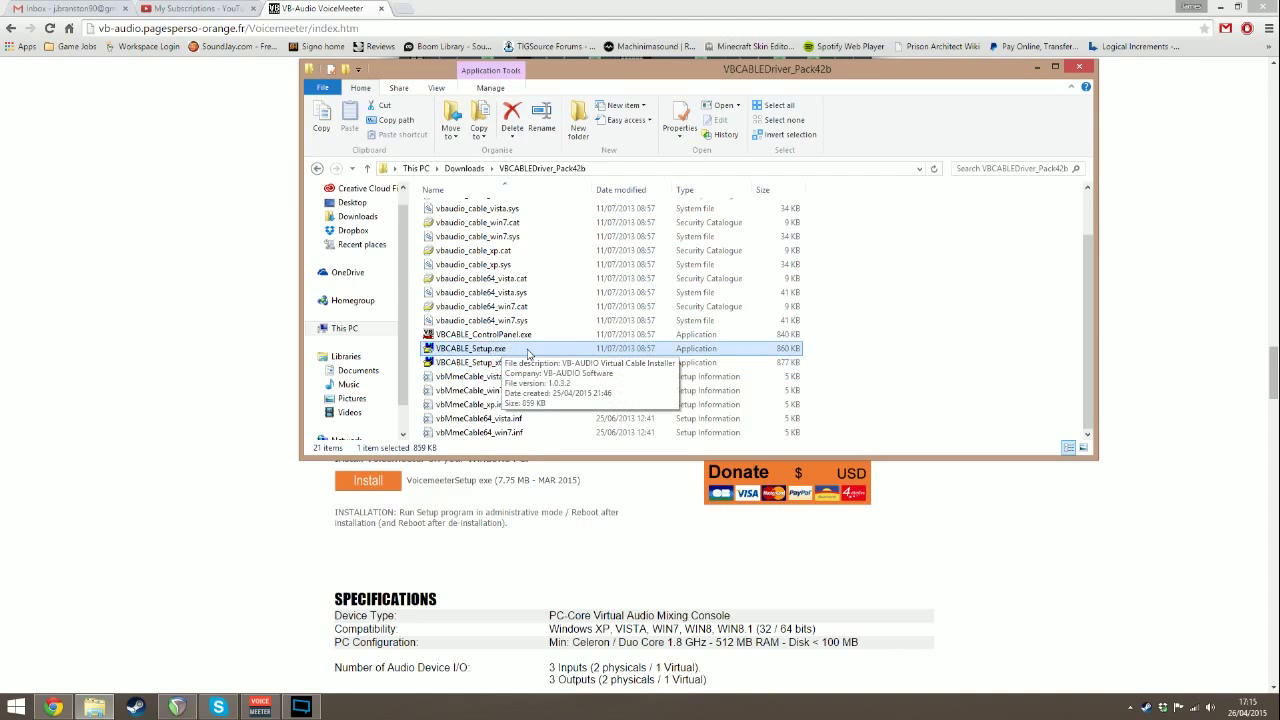
left_click(1076, 70)
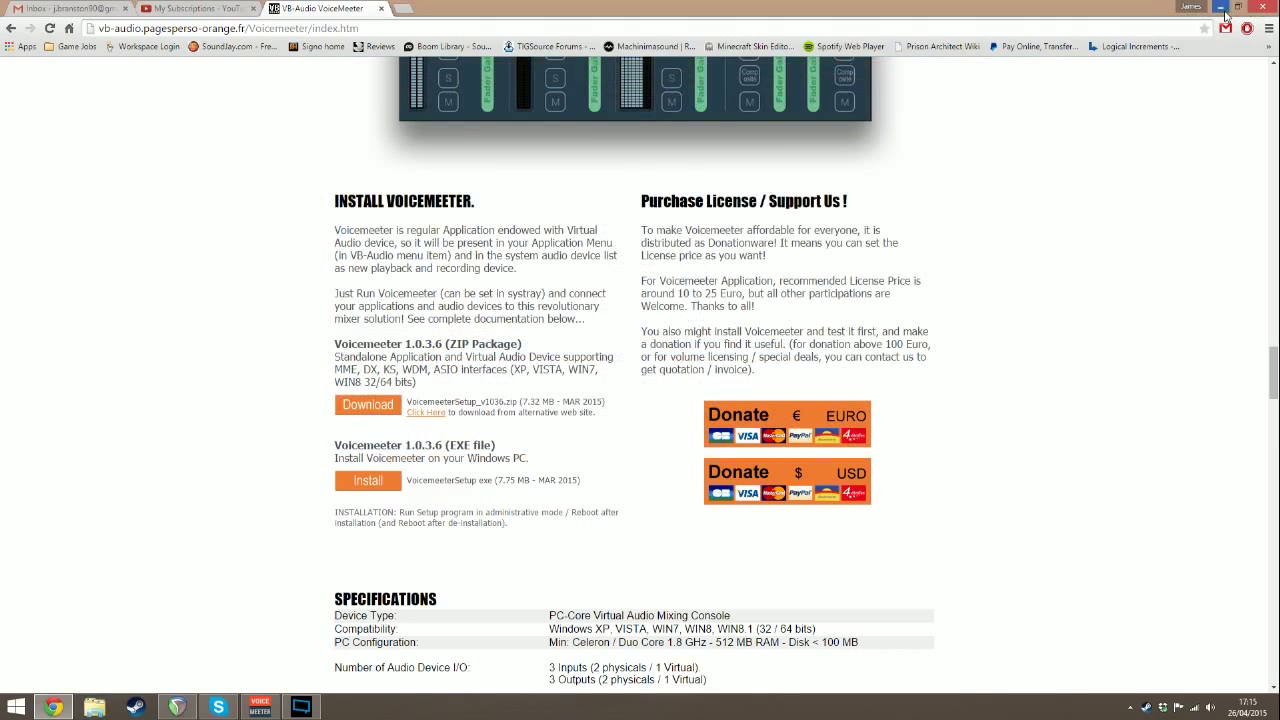
left_click(1222, 10)
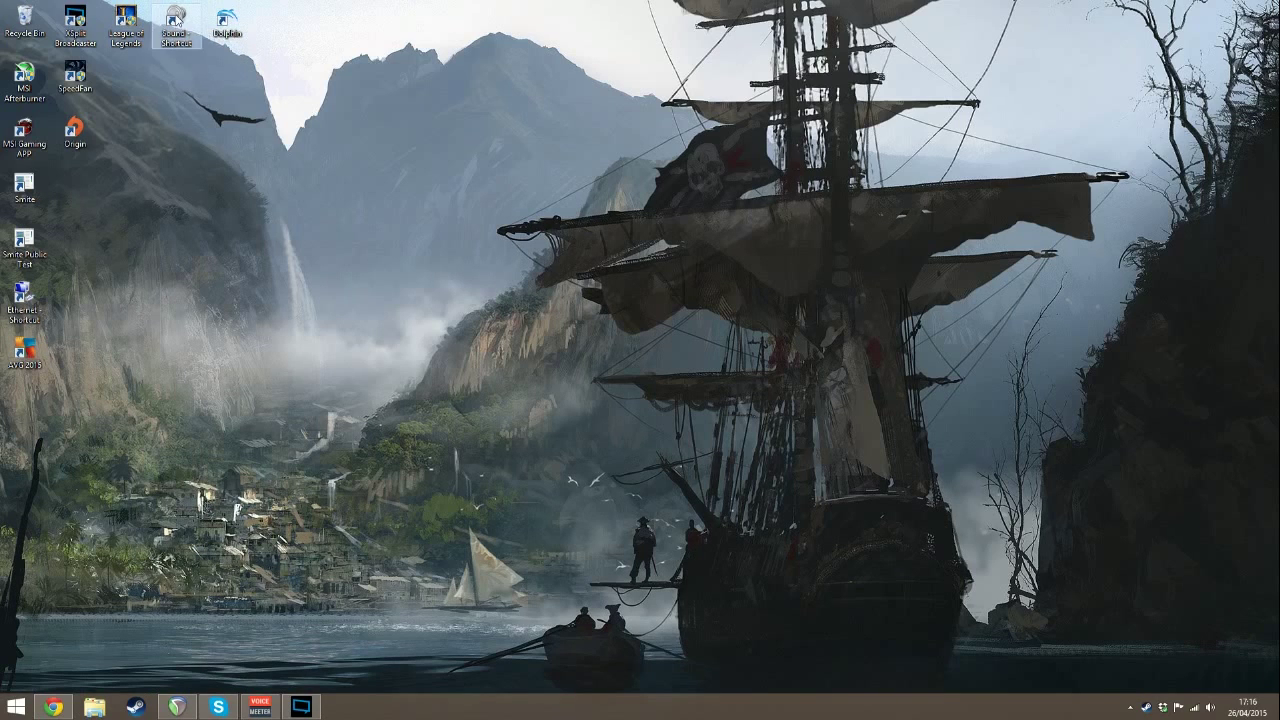
Open Sound from the desktop shortcut, centre it, and select M-Track - OUT, VoiceMeeter Input and Coms Input.
double_click(182, 19)
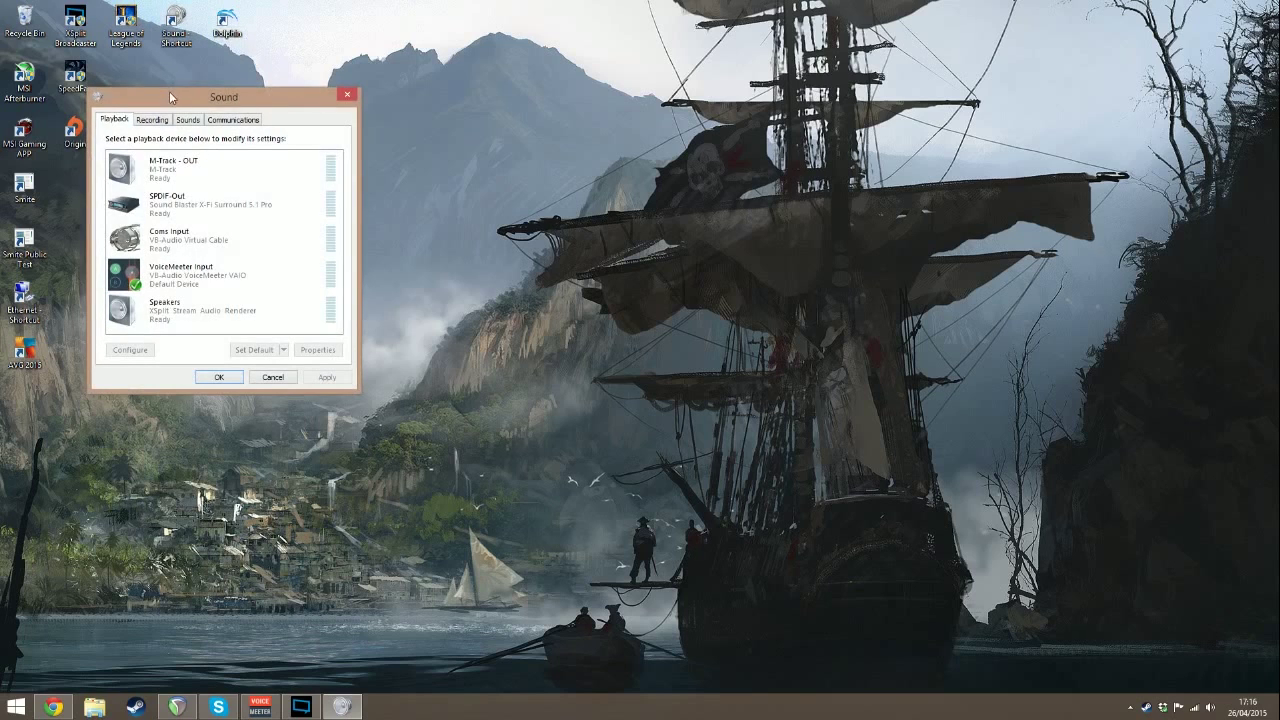
left_click_drag(169, 91, 557, 68)
left_click(543, 152)
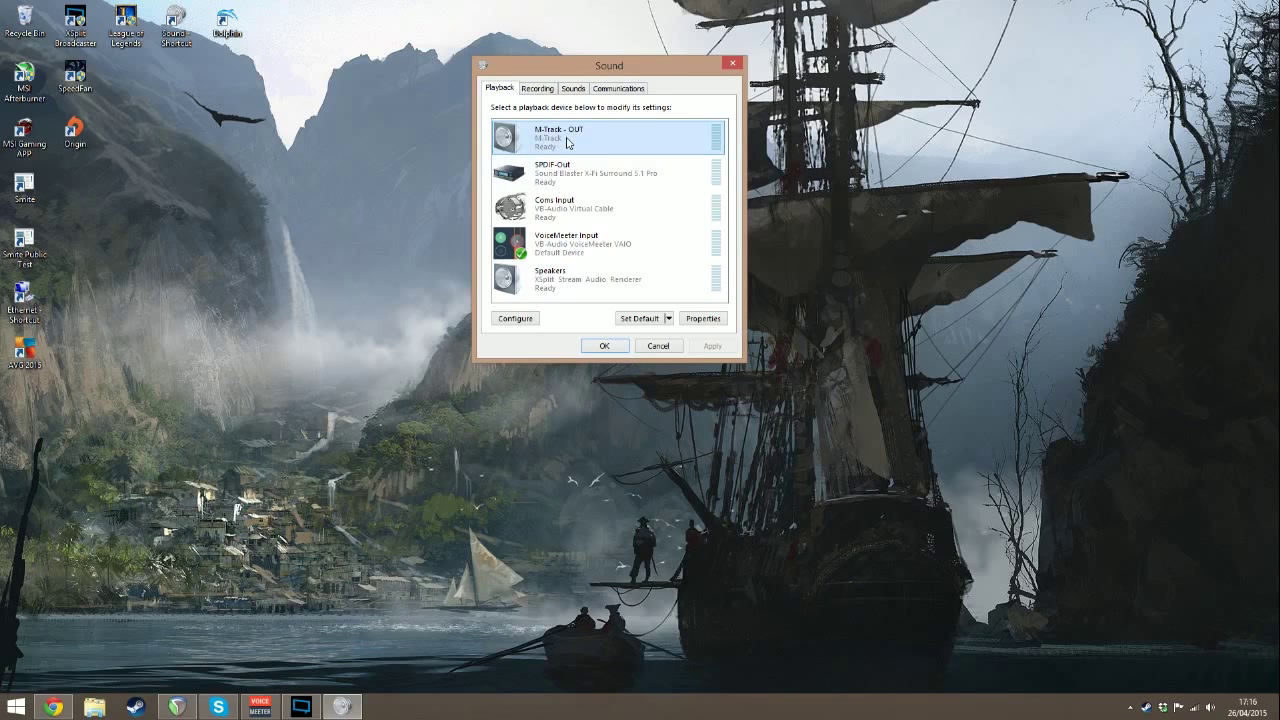
left_click(561, 250)
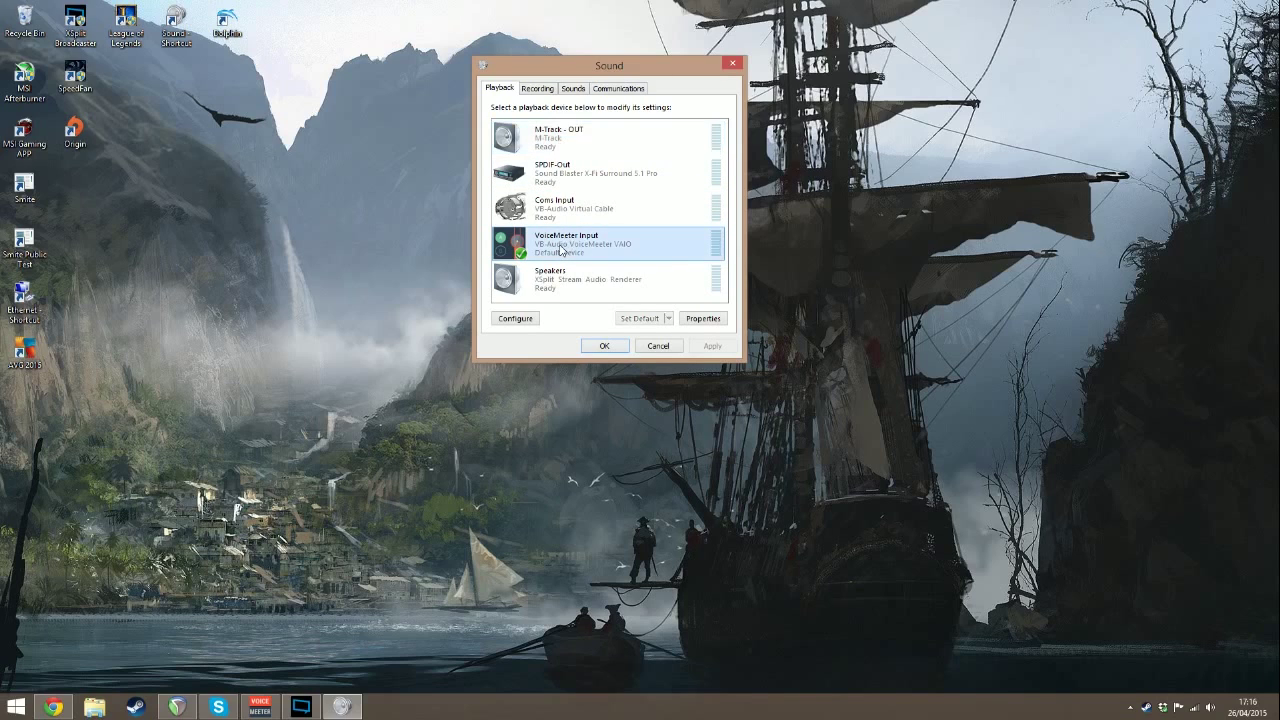
left_click(562, 212)
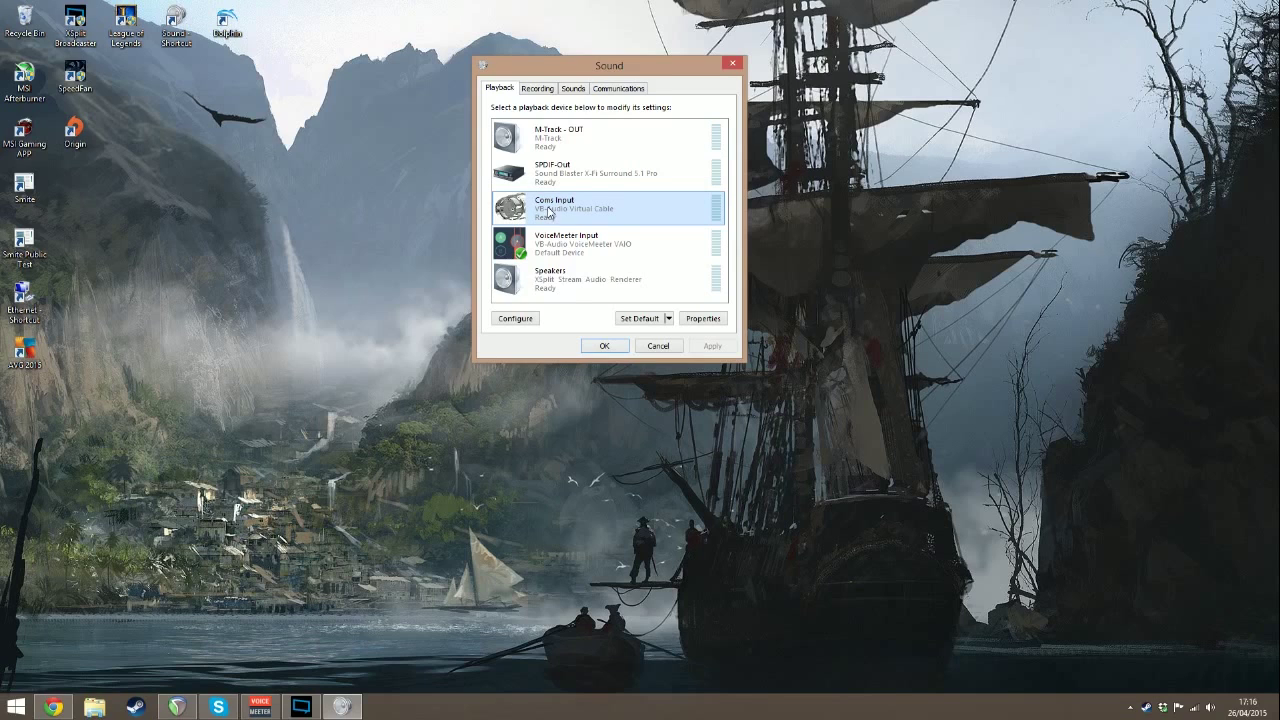
View the Coms Input device's Properties and close them with OK.
right_click(560, 205)
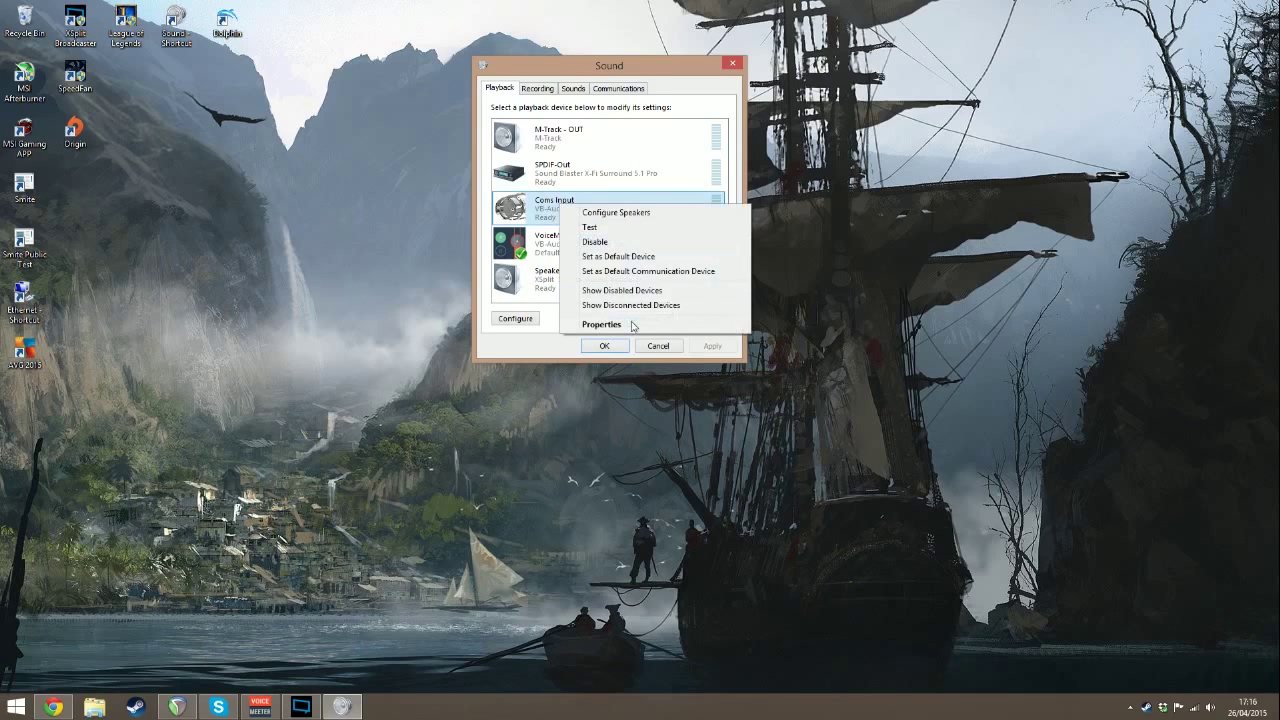
left_click(601, 324)
left_click(631, 163)
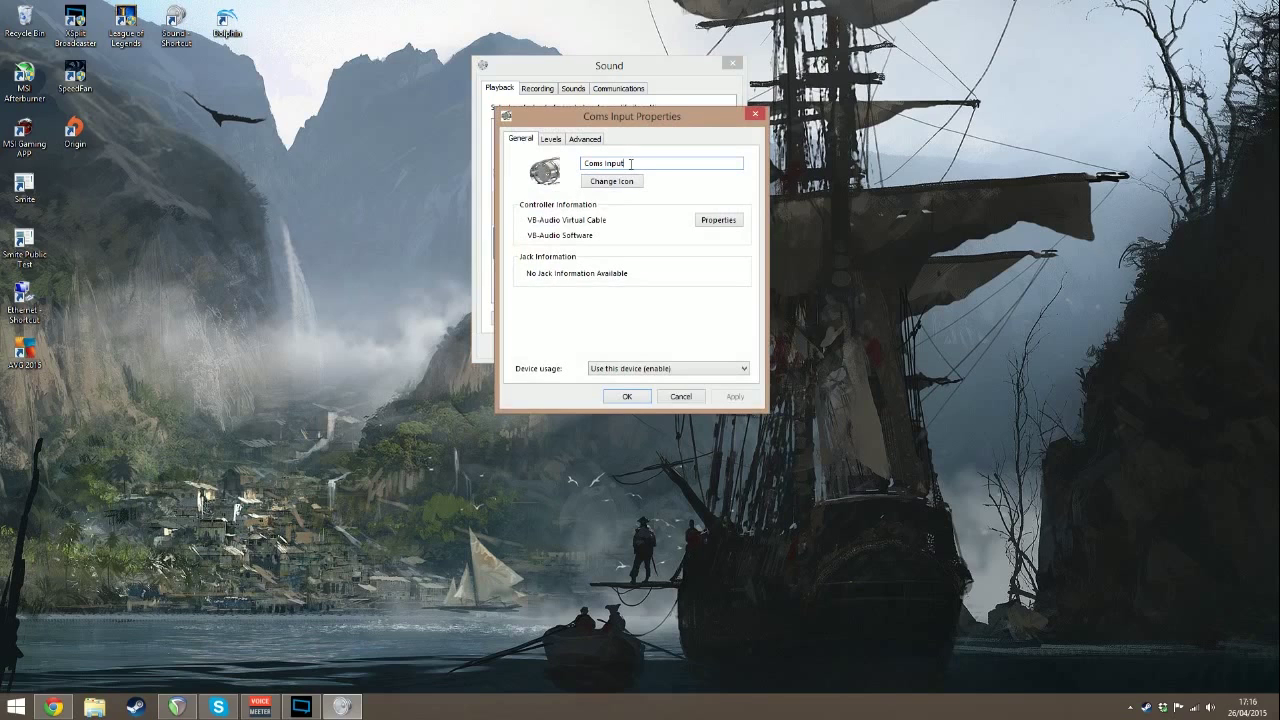
left_click(627, 397)
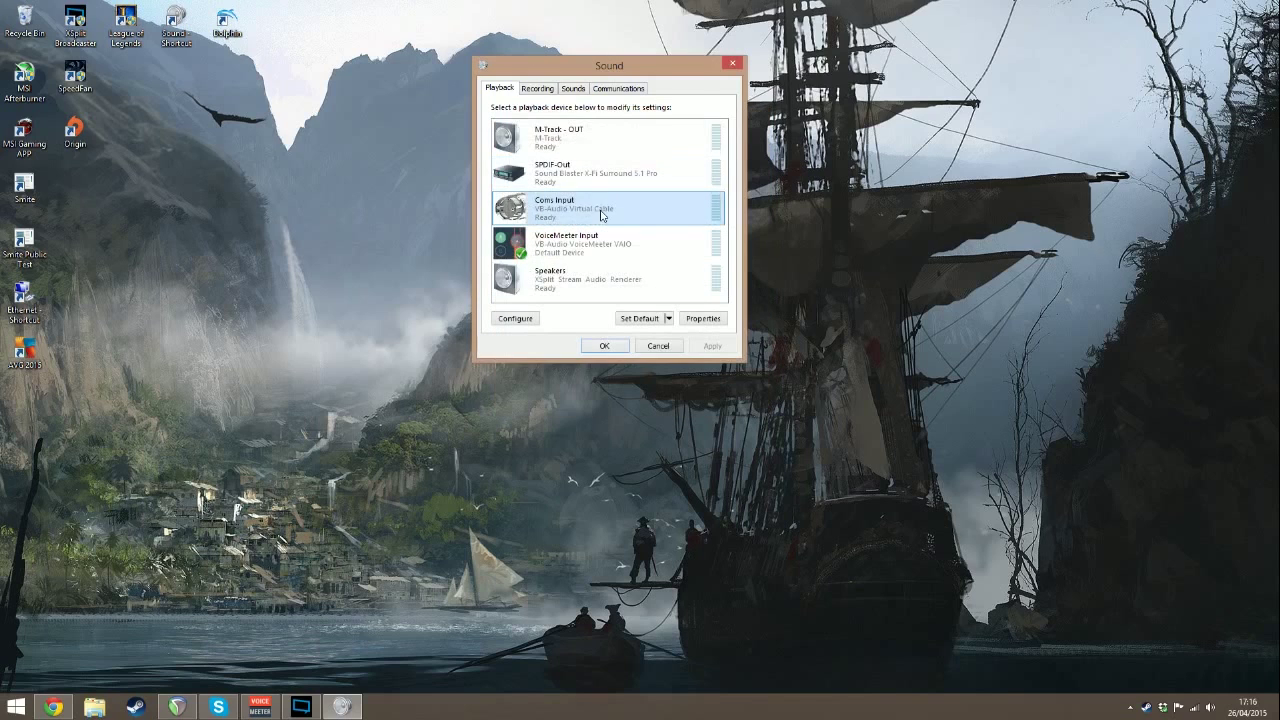
Select M-Track - OUT, VoiceMeeter Input and Coms Input, then launch TeamSpeak 3 from Start.
left_click(545, 140)
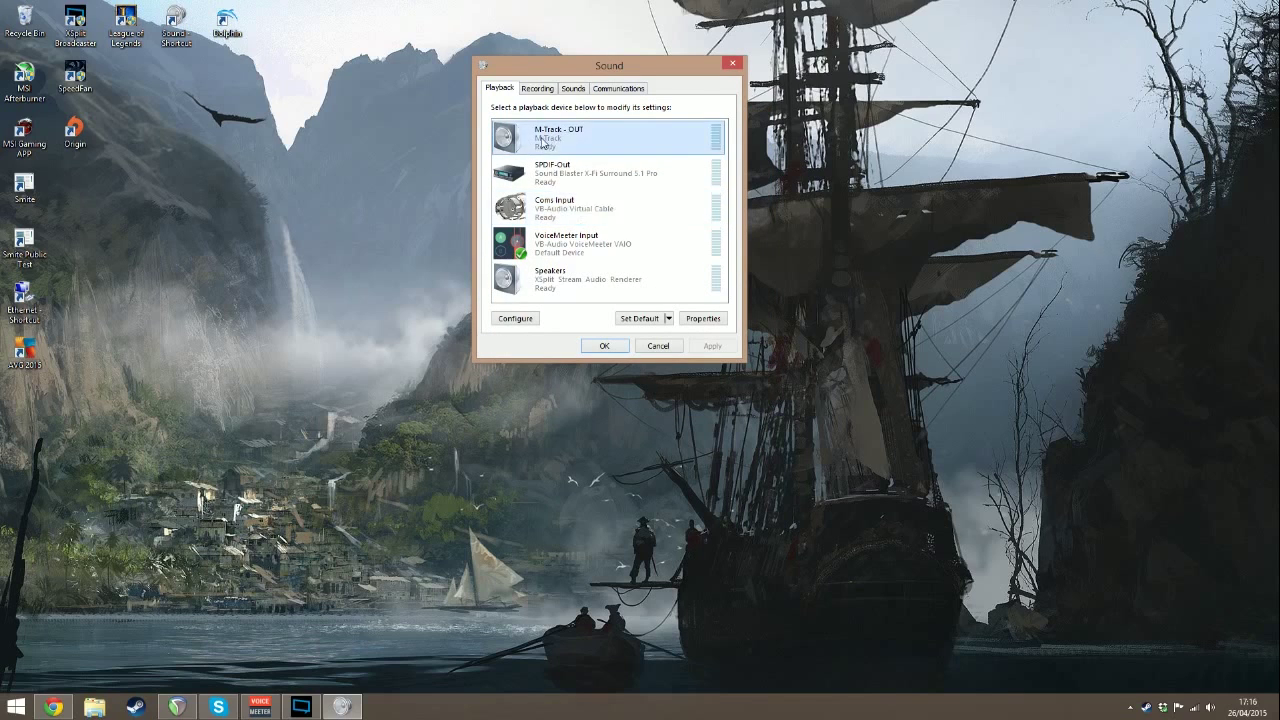
left_click(556, 242)
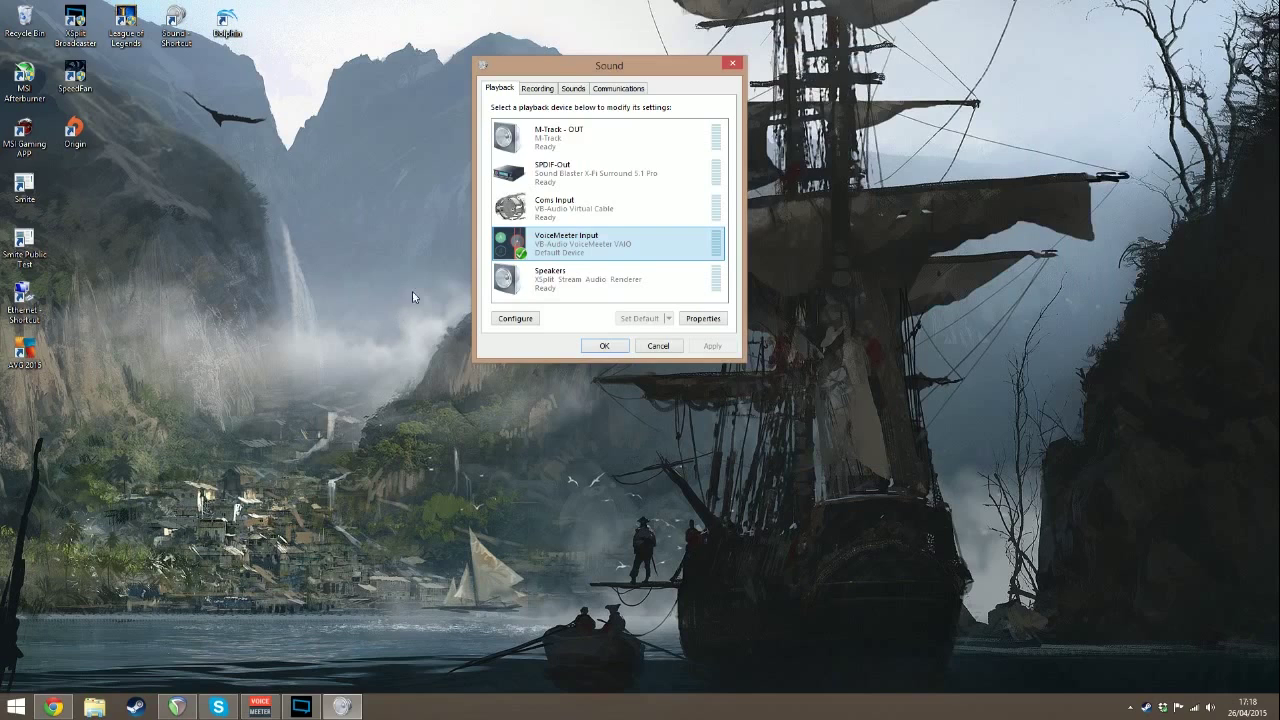
left_click(552, 207)
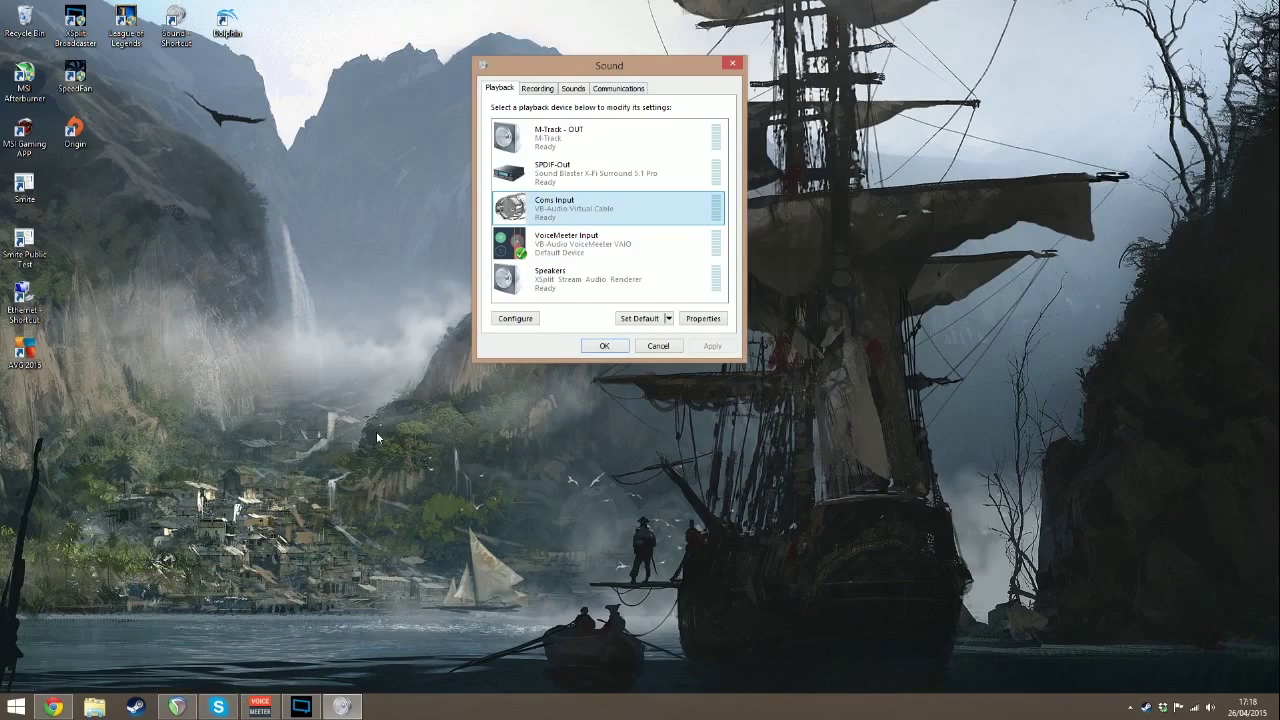
left_click(33, 700)
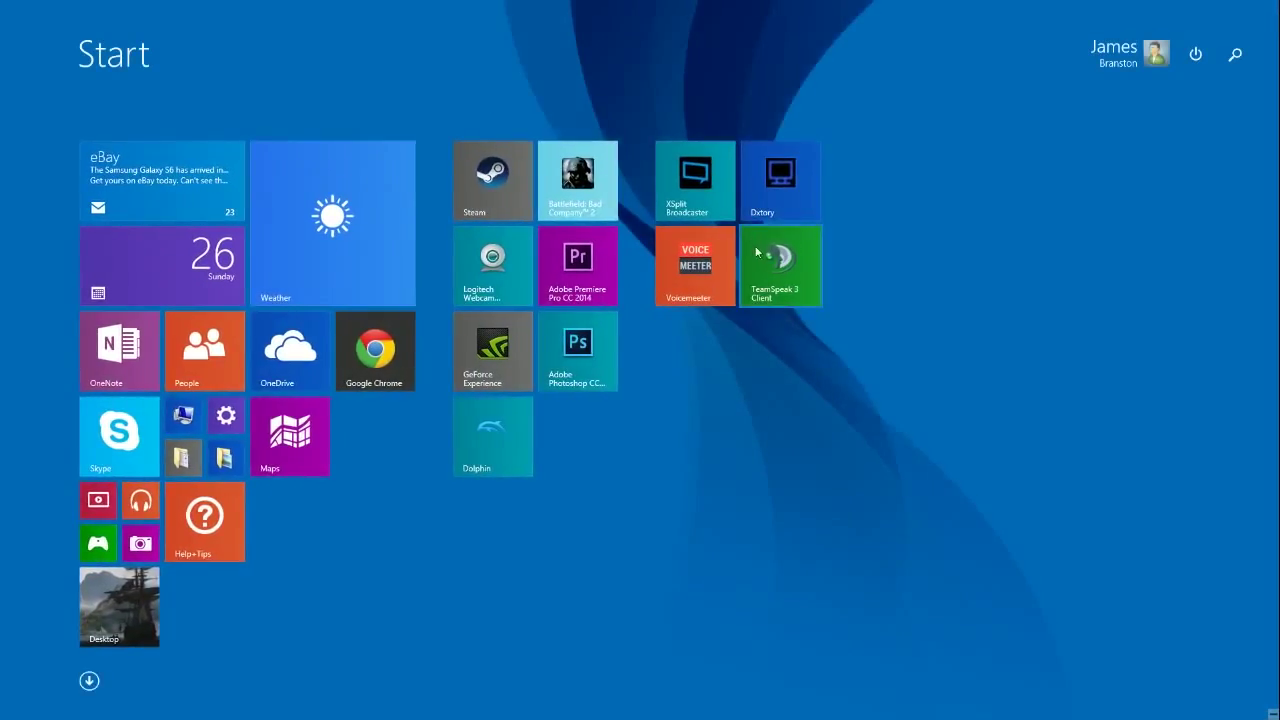
left_click(660, 300)
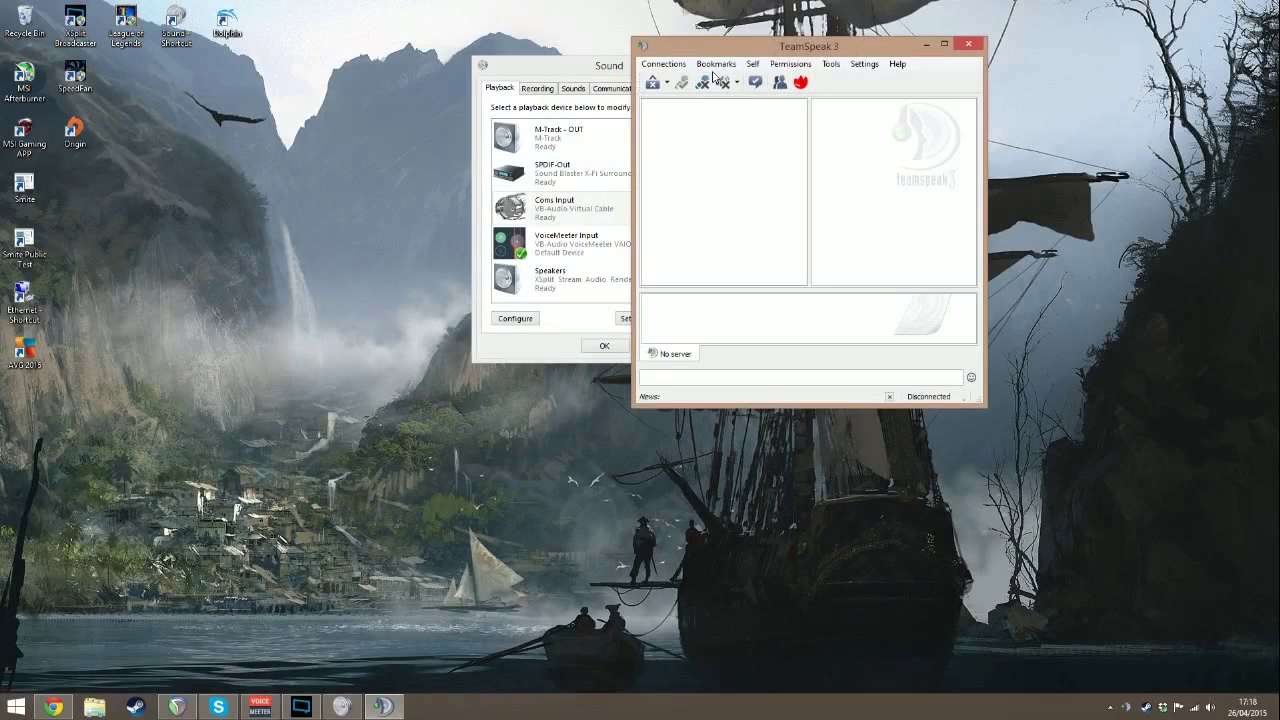
Open TeamSpeak's Playback options on Coms Input (VB-Audio Virtual Cable) and play, then stop, the test sound.
left_click(865, 64)
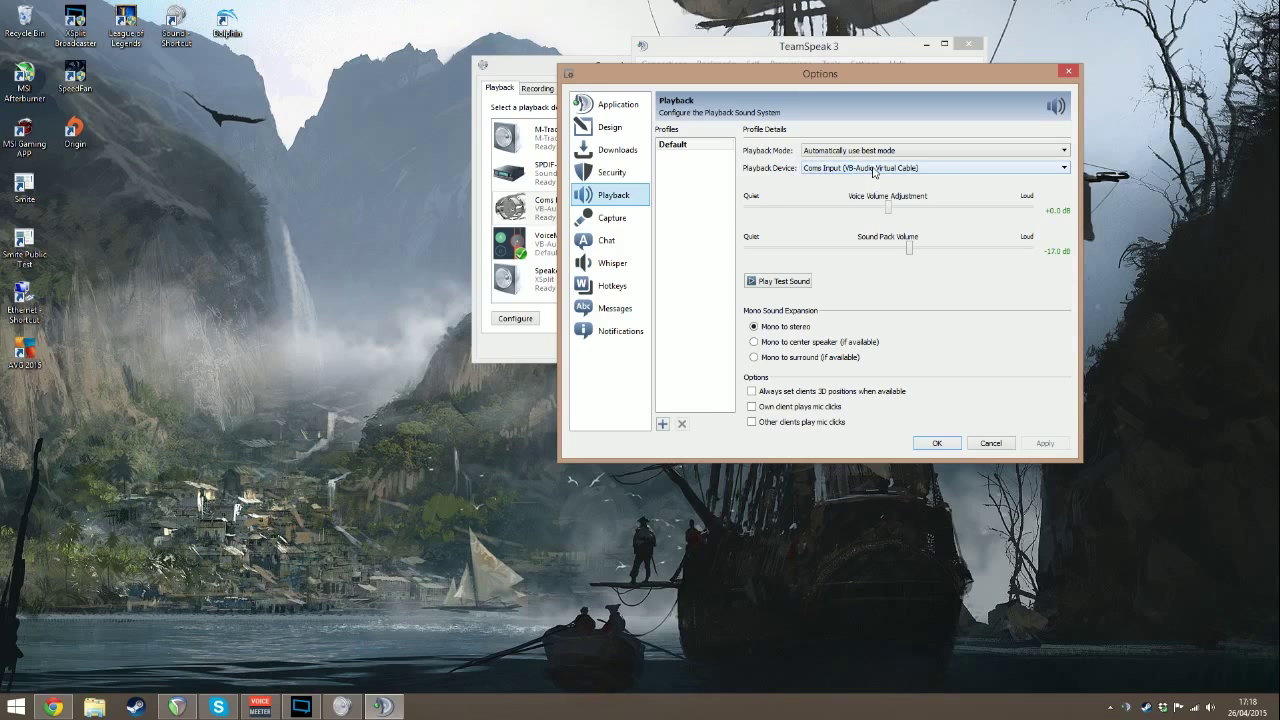
left_click(937, 443)
left_click(864, 63)
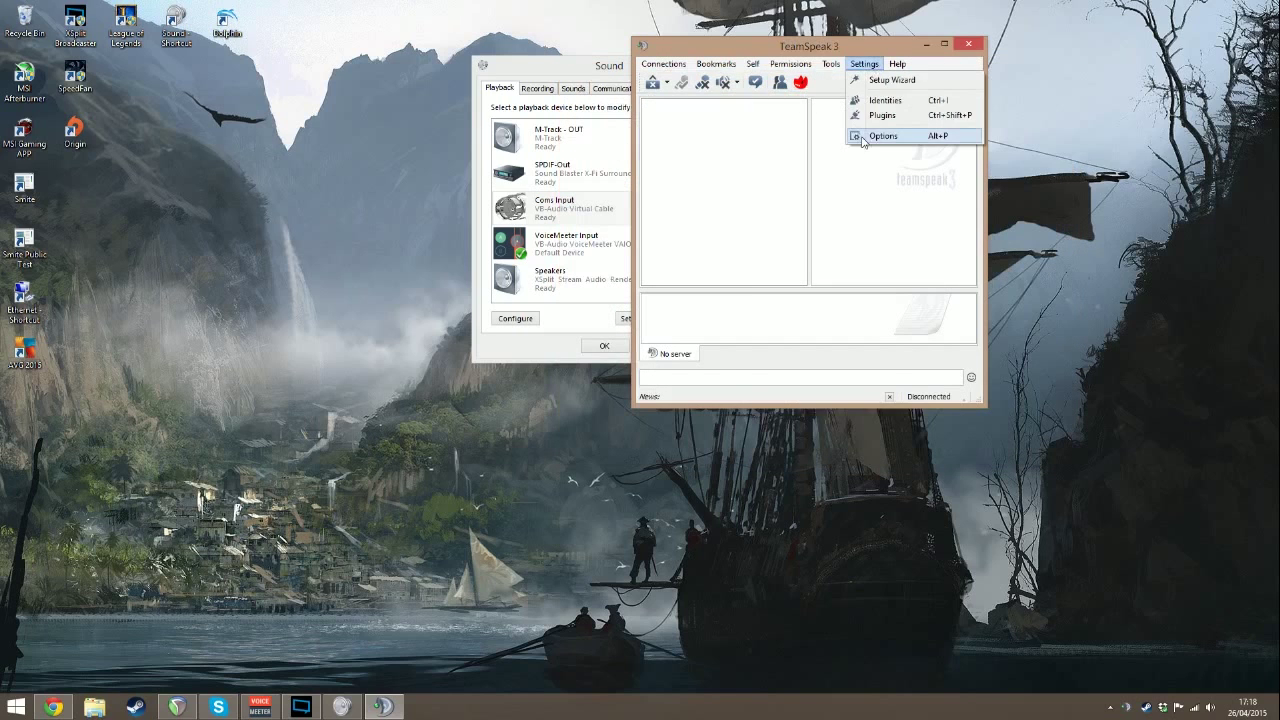
left_click(870, 137)
left_click(786, 283)
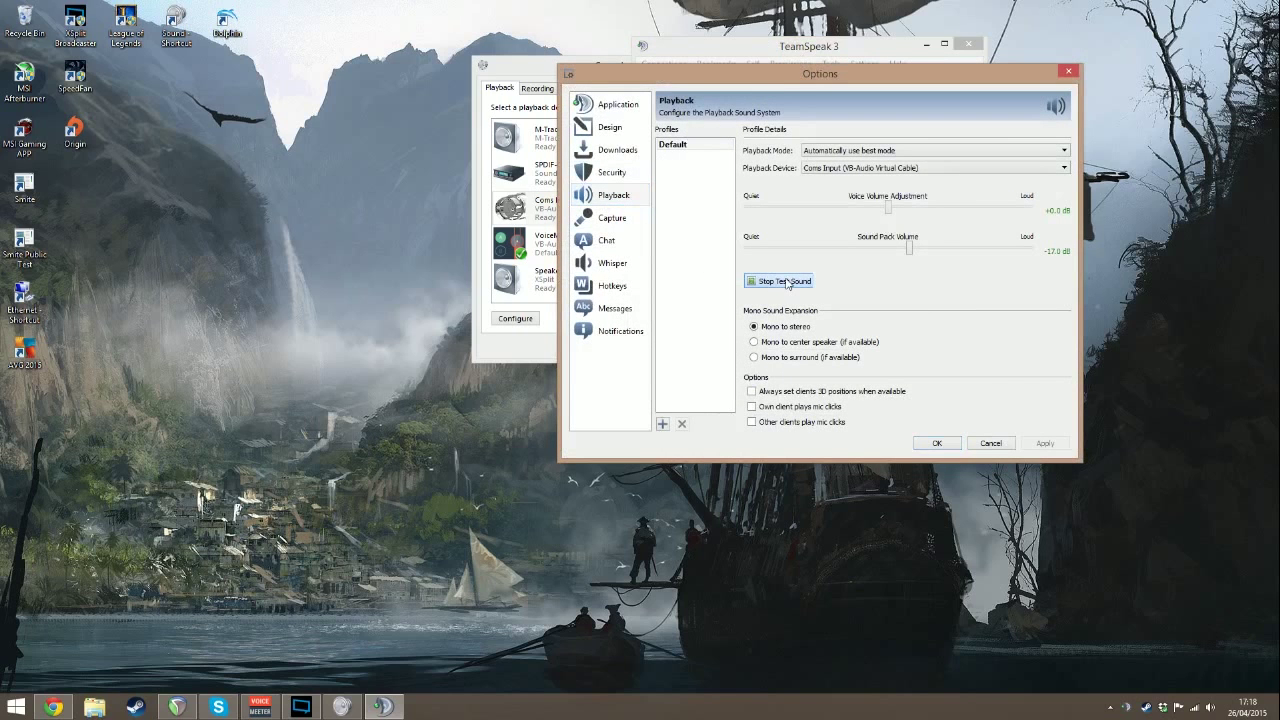
left_click(786, 283)
left_click_drag(986, 76, 1126, 44)
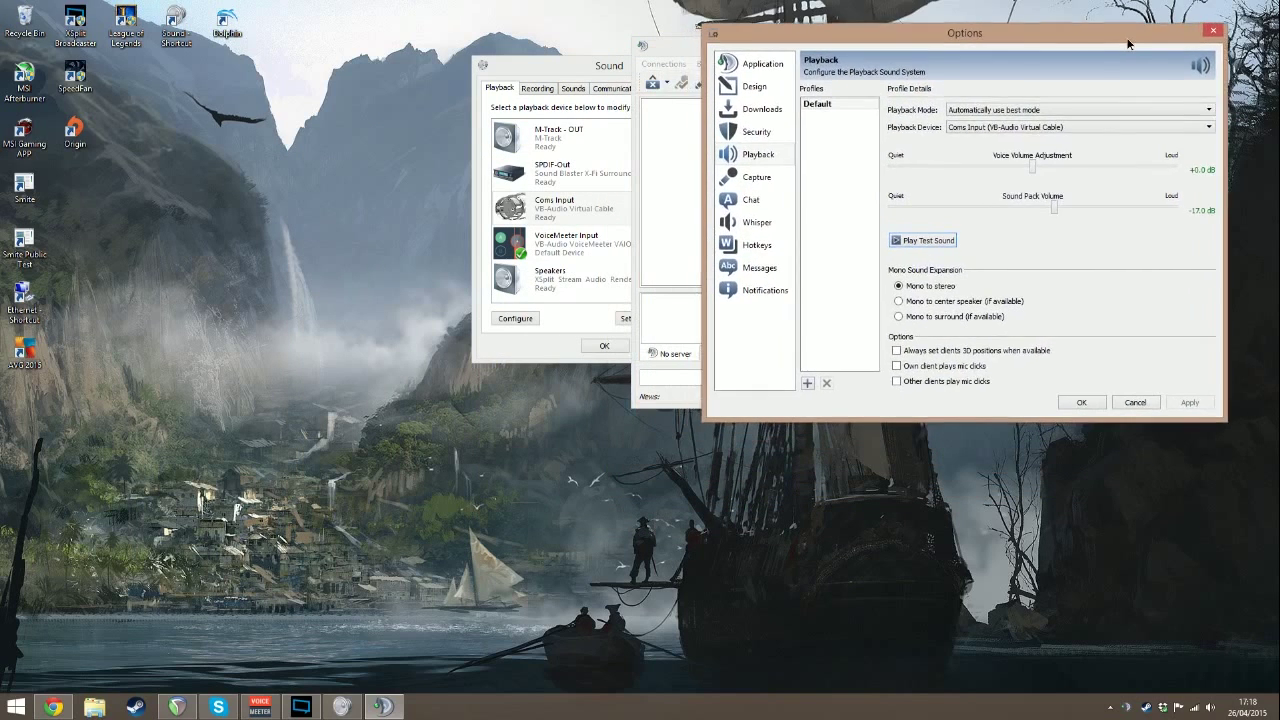
Bring Voicemeeter forward and confirm Hardware Input 1 is CABLE Output.
left_click(262, 707)
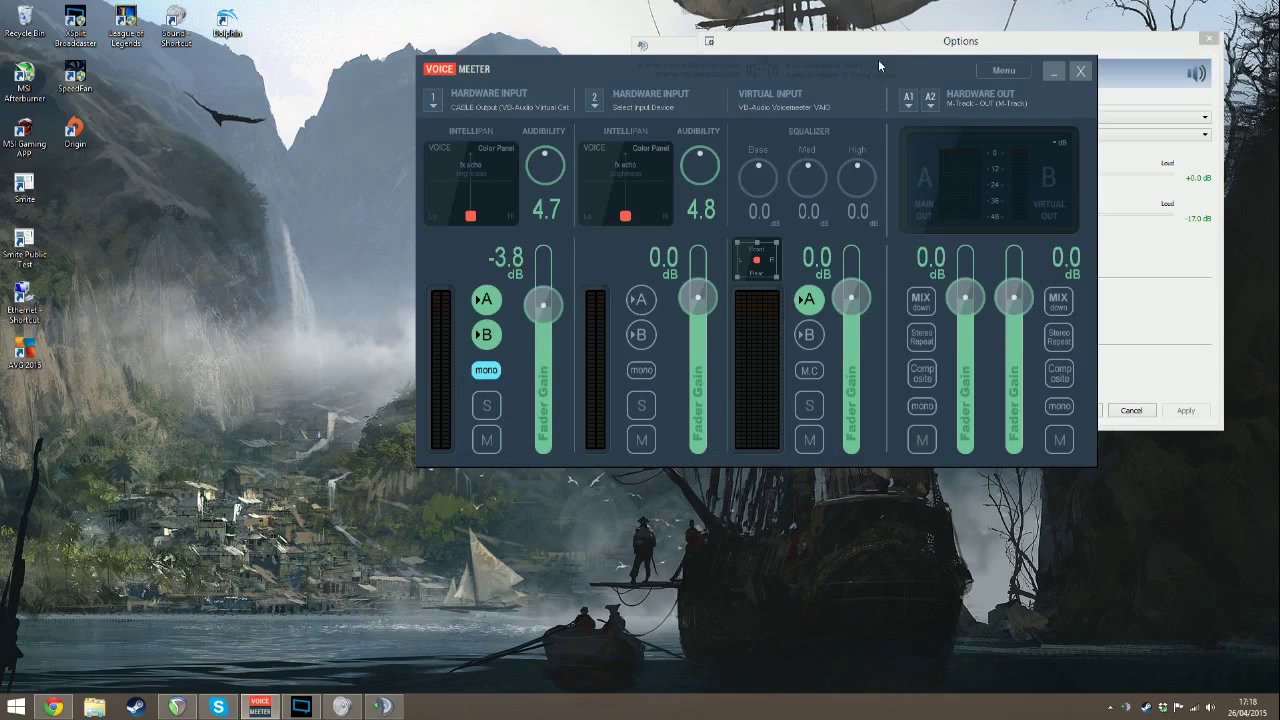
left_click_drag(838, 66, 757, 58)
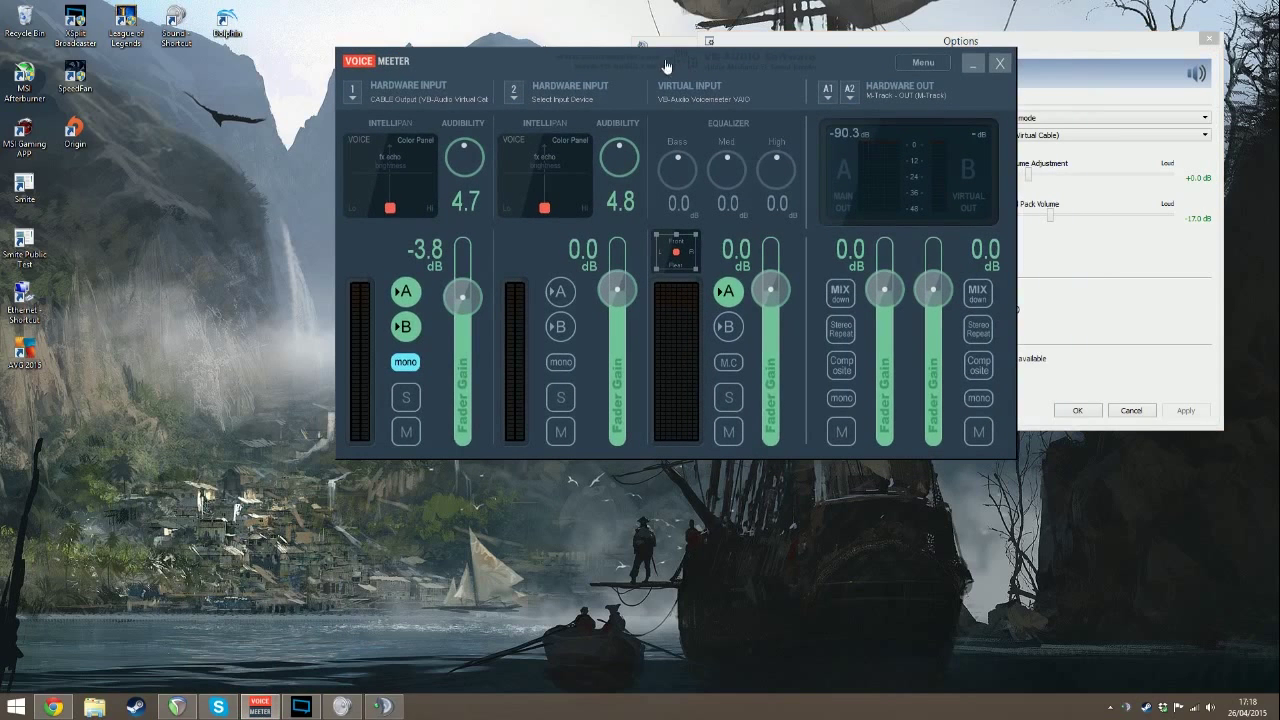
left_click(353, 97)
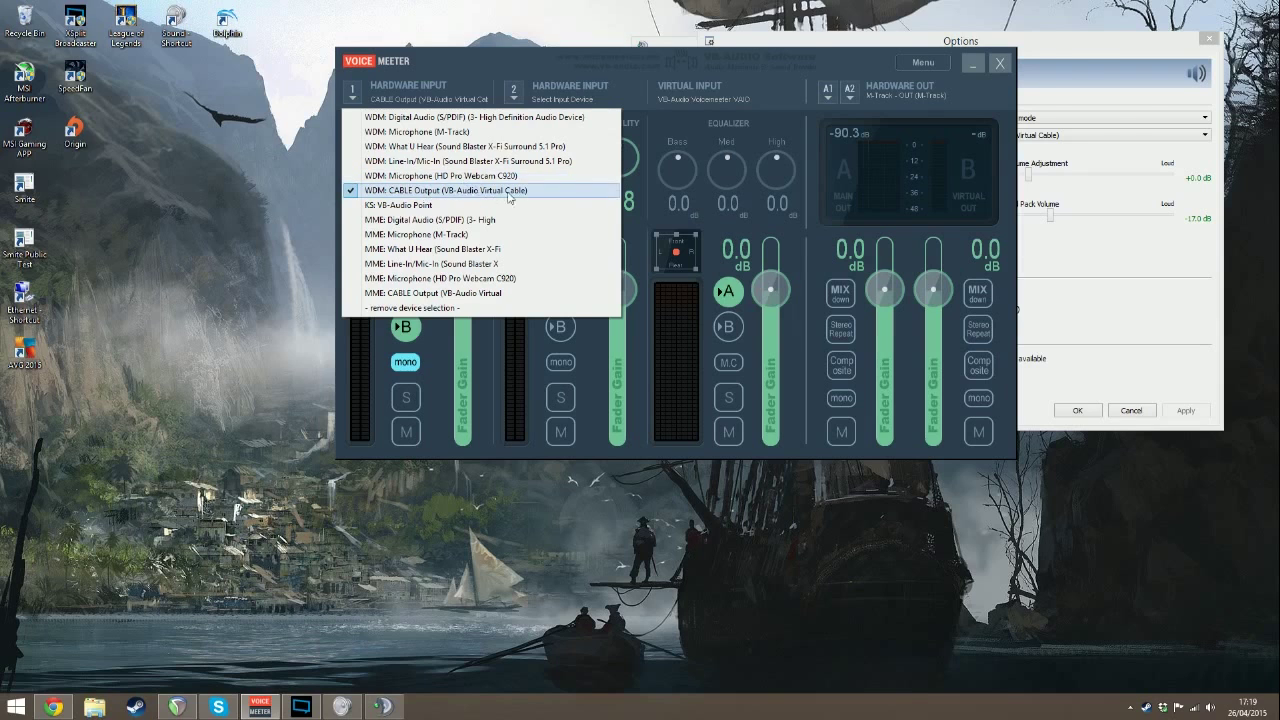
mouse_move(479, 62)
left_mouse_down()
mouse_move(464, 61)
mouse_move(494, 56)
left_mouse_up()
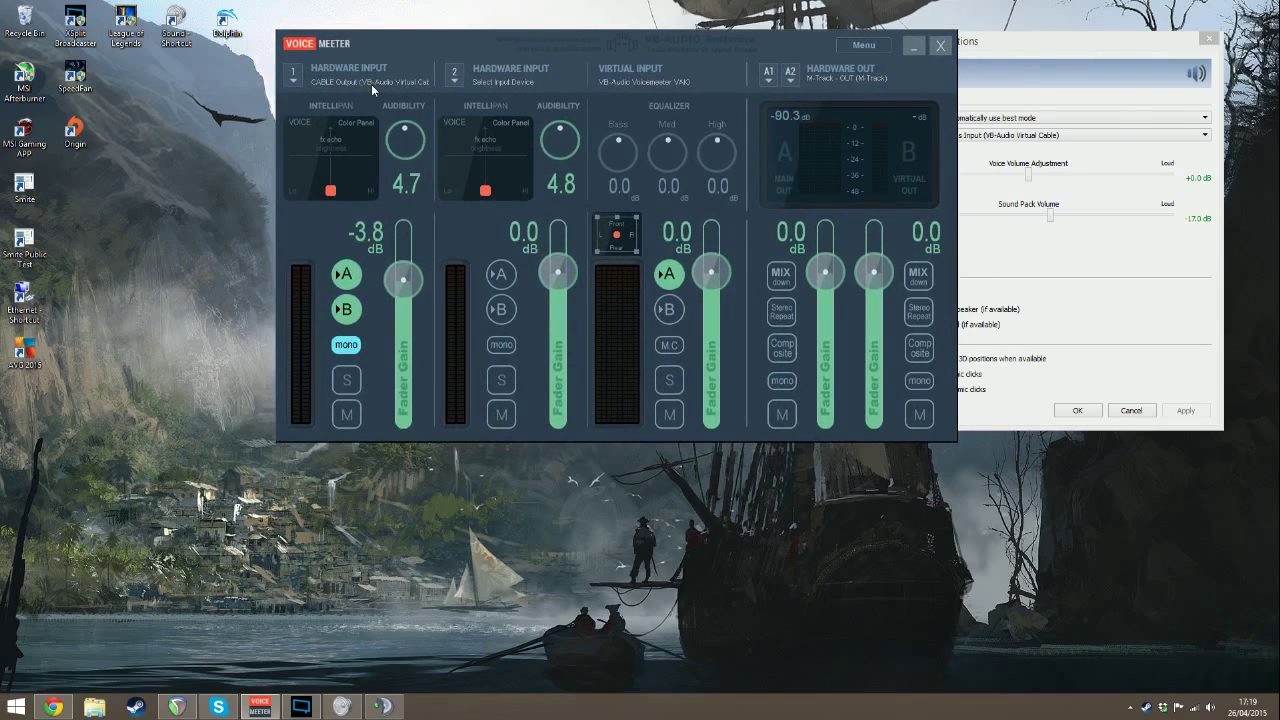
Play and stop TeamSpeak's test sound while watching Voicemeeter's input 1 meter.
left_click(1078, 54)
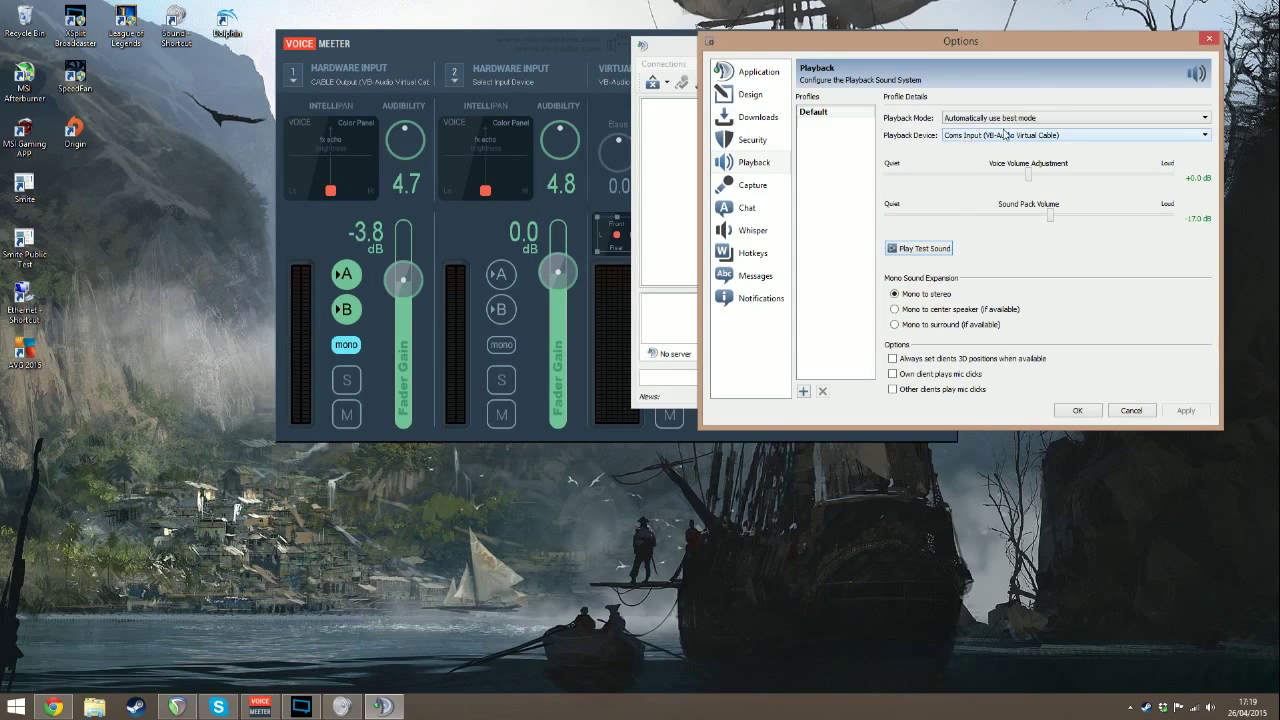
left_click(368, 68)
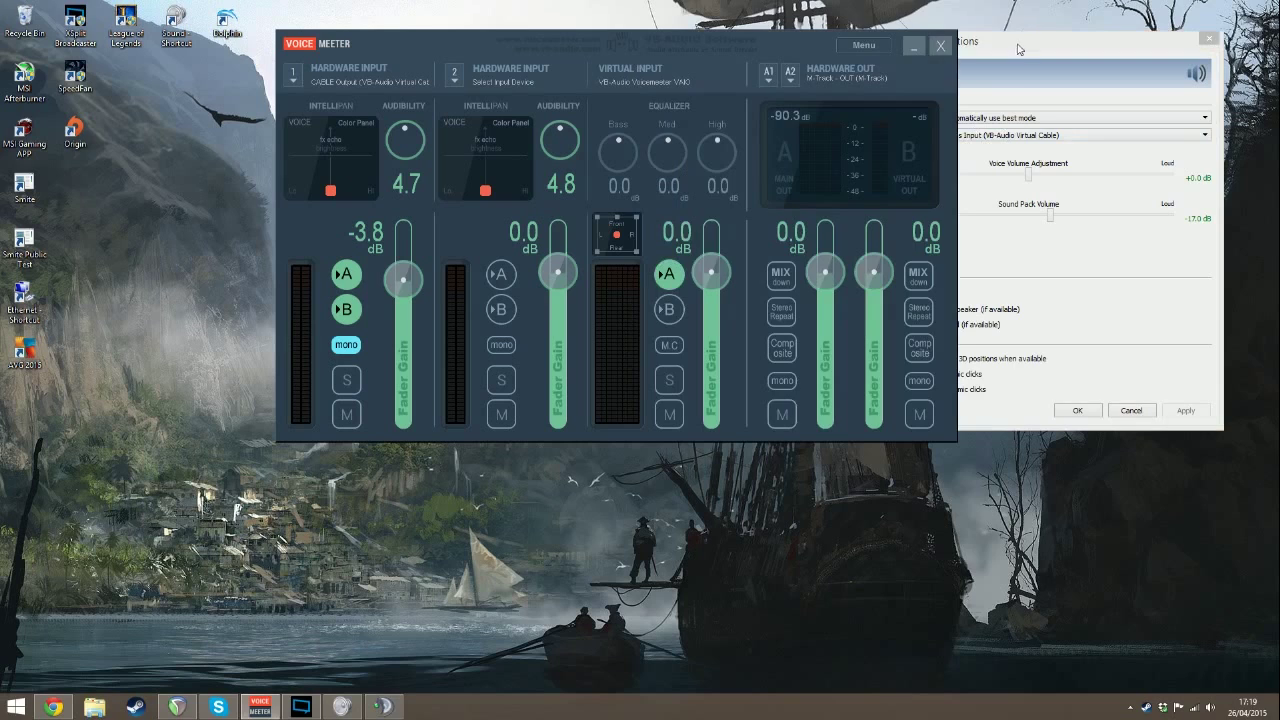
left_click_drag(1018, 49, 1054, 55)
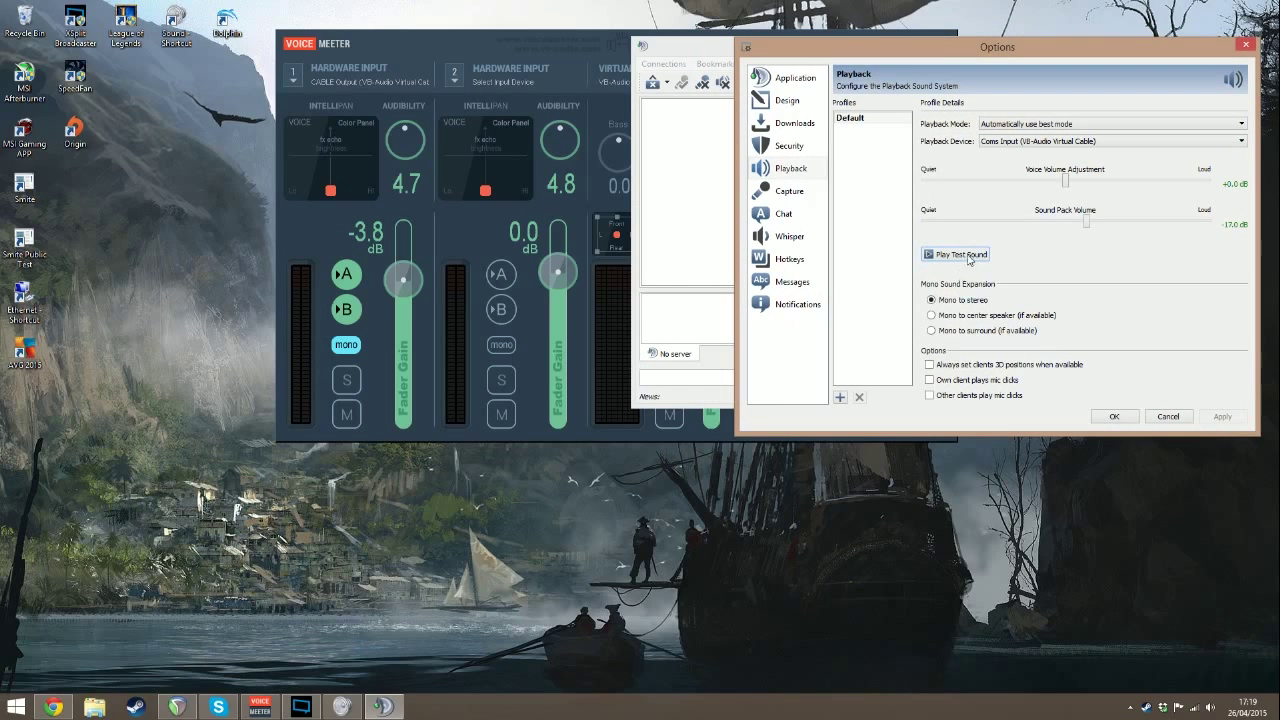
left_click(962, 256)
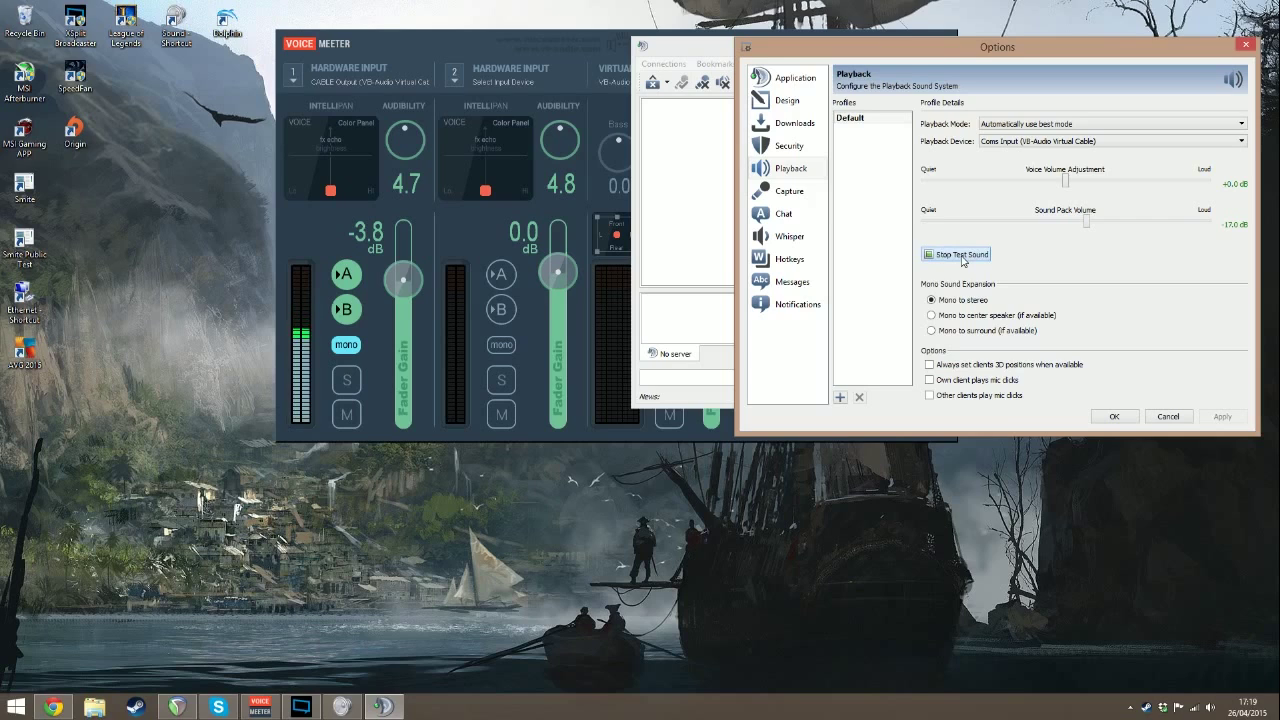
left_click(962, 256)
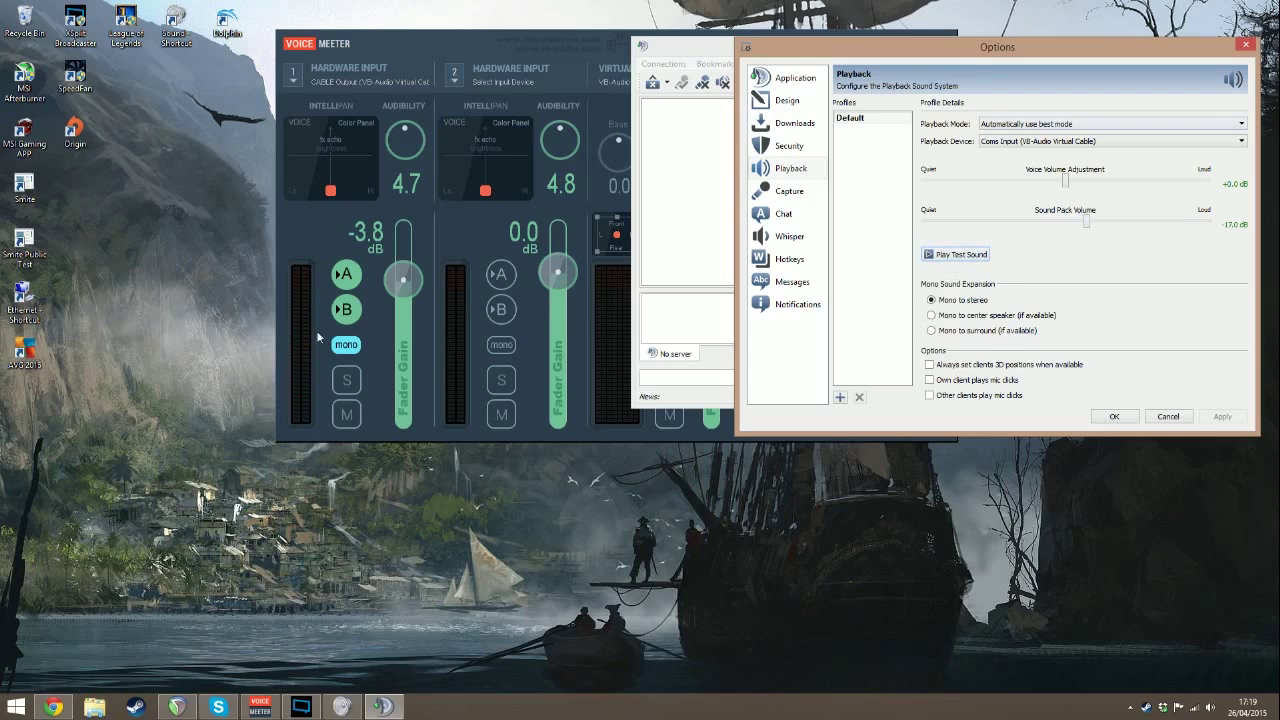
left_click_drag(462, 58, 398, 54)
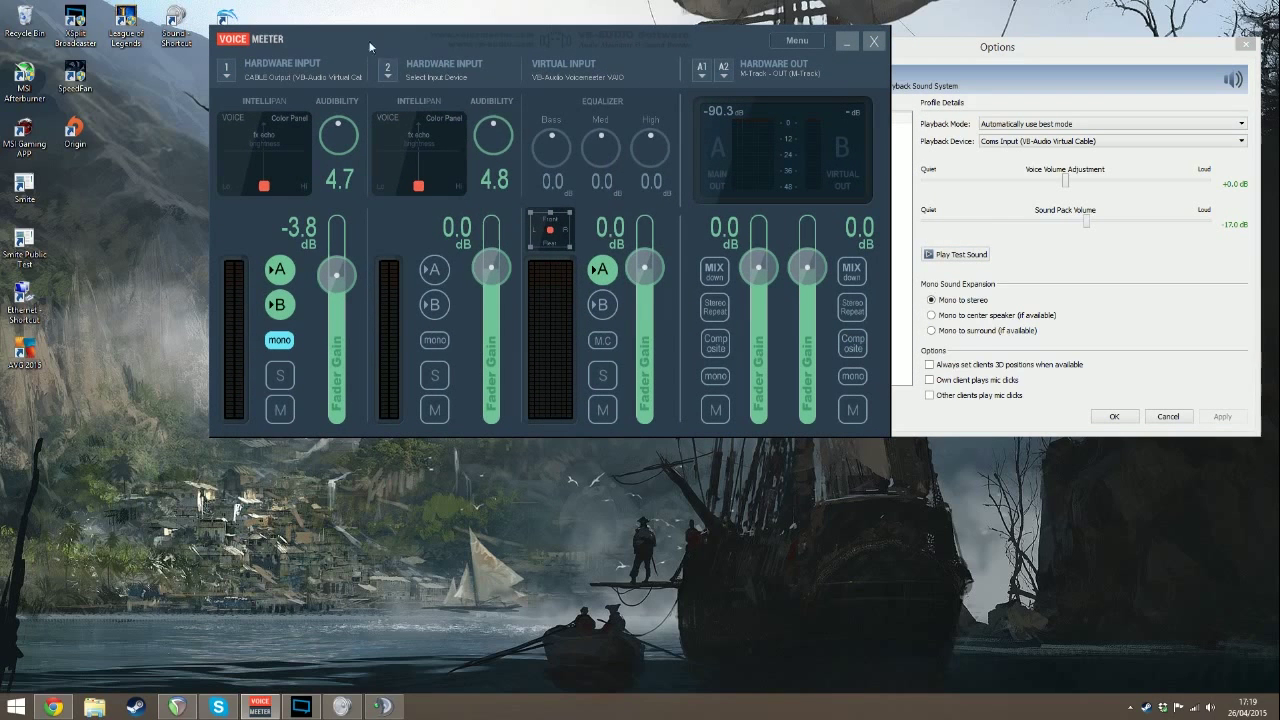
Check Hardware Input 2's device list and confirm output A1 uses M-Track OUT.
left_click(392, 76)
left_click(420, 288)
left_click_drag(728, 44, 681, 54)
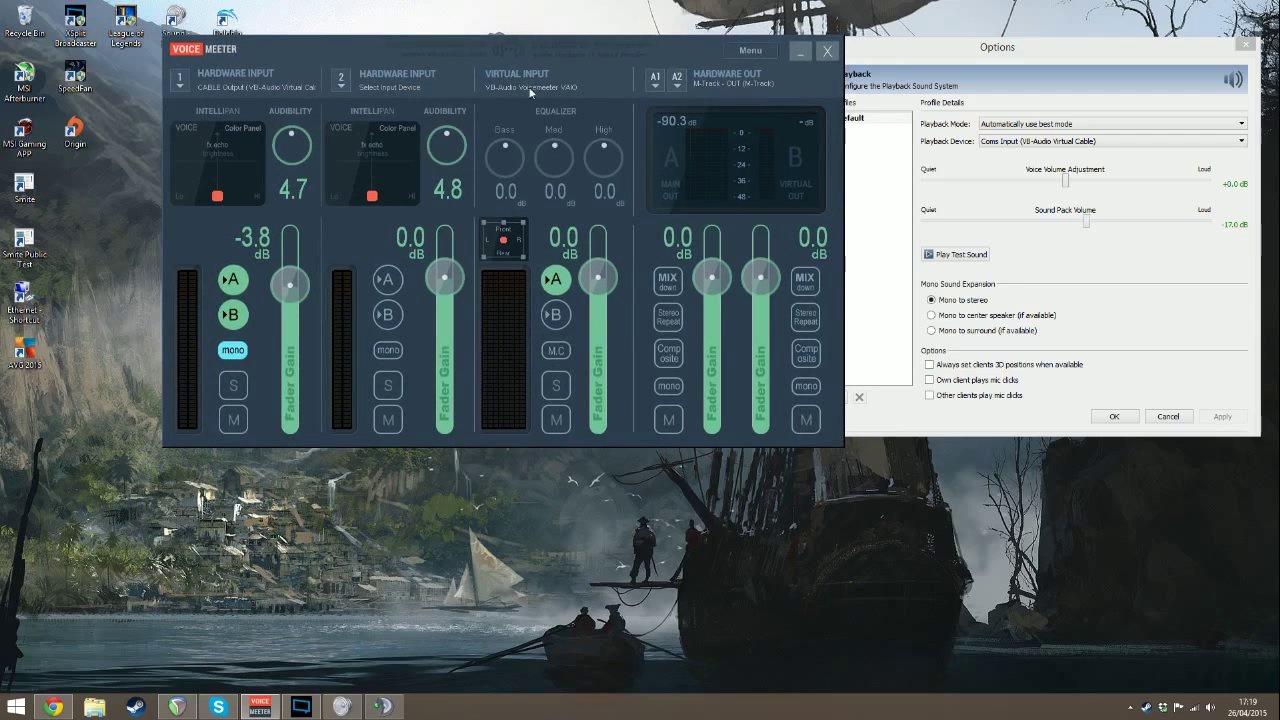
left_click(652, 87)
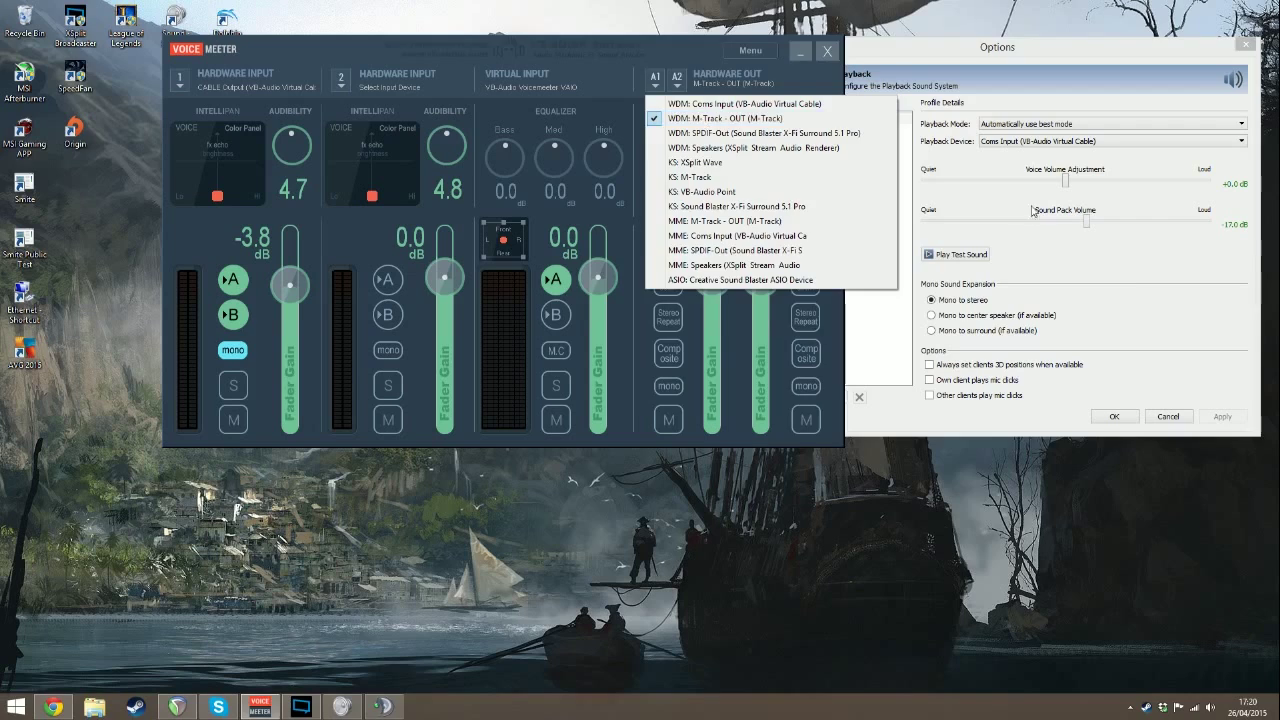
left_click(1029, 241)
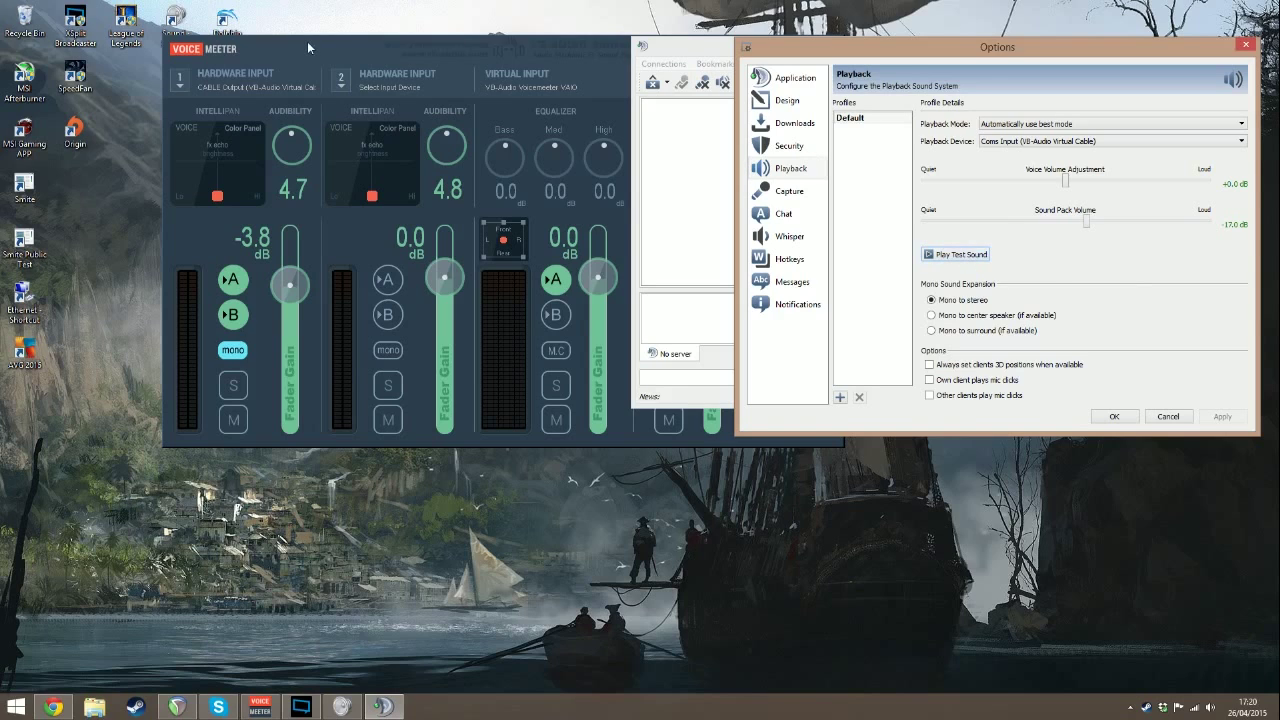
left_click(404, 118)
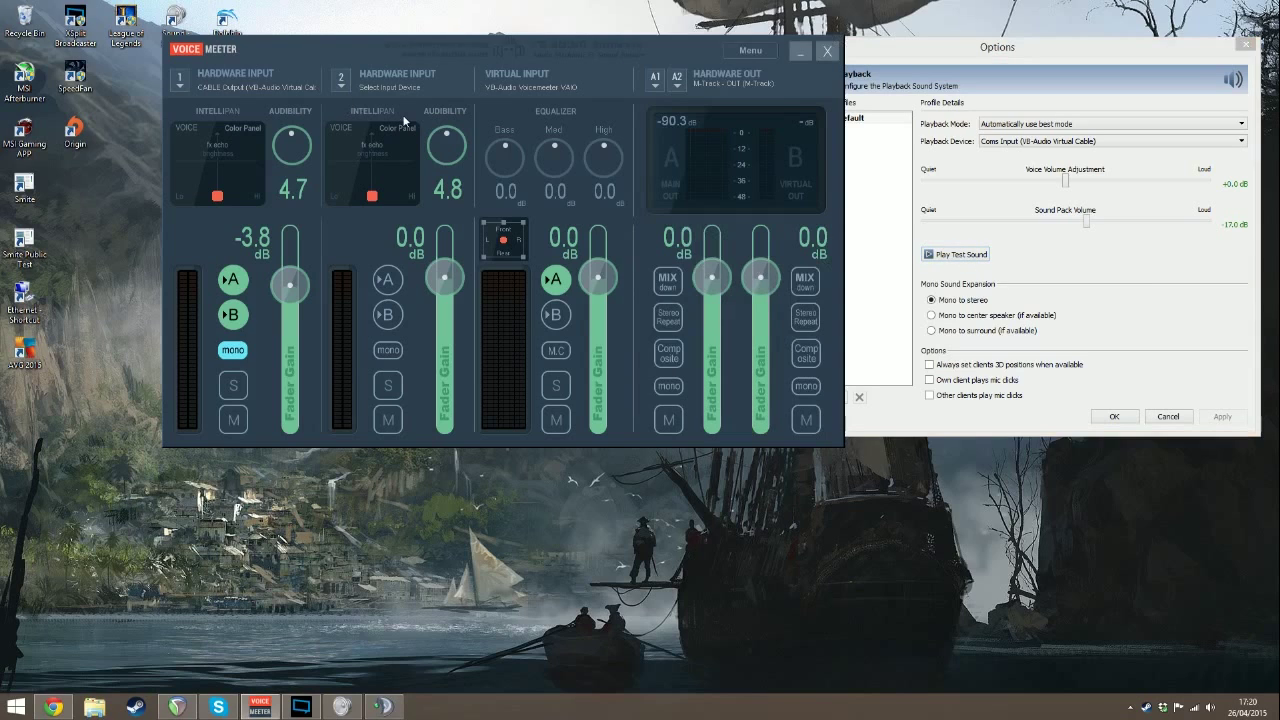
left_click(15, 707)
Launch Dxtory and review audio streams 1–3: VoiceMeeter Input, M-Track microphone, Coms Input.
left_click(589, 209)
left_click_drag(944, 53, 1048, 34)
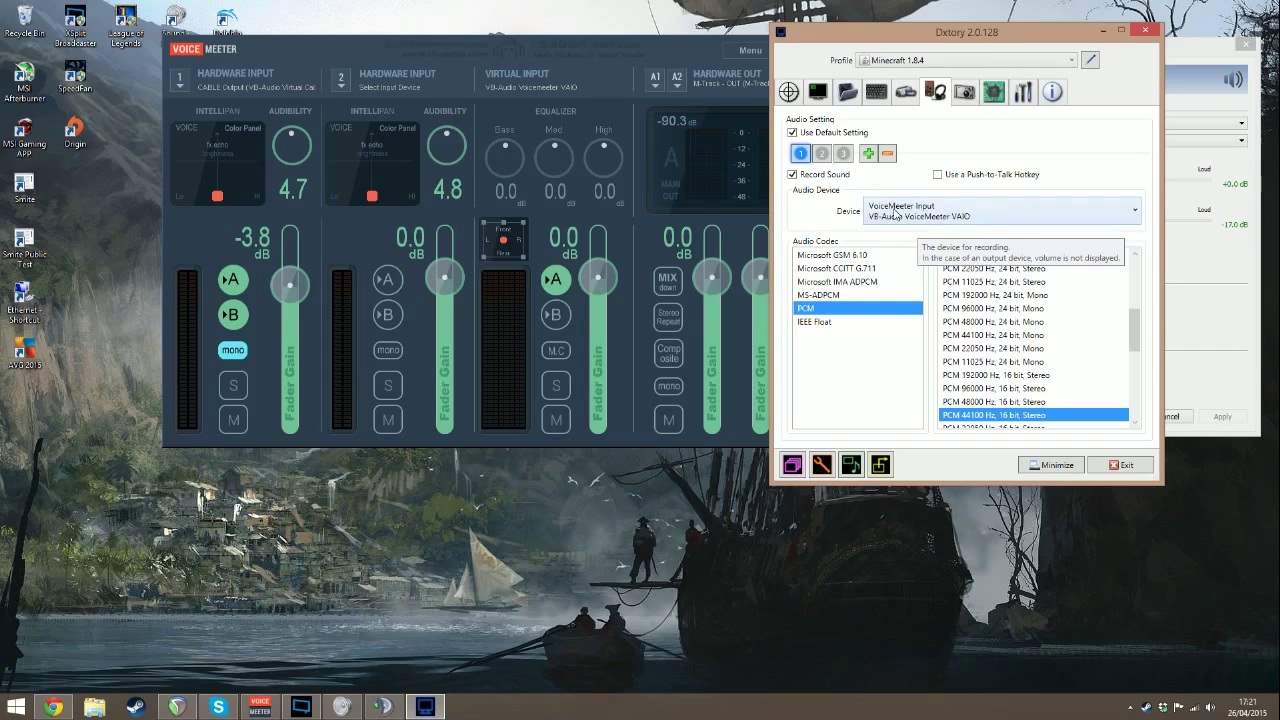
left_click(822, 153)
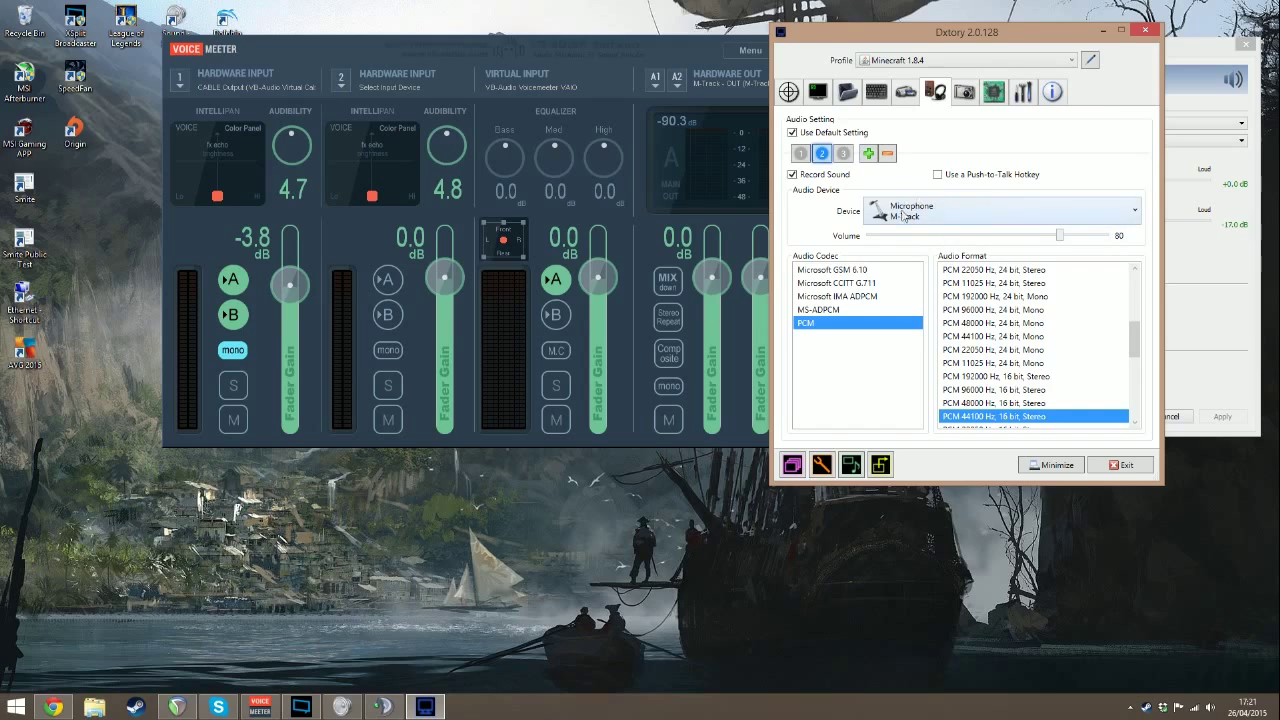
left_click(843, 153)
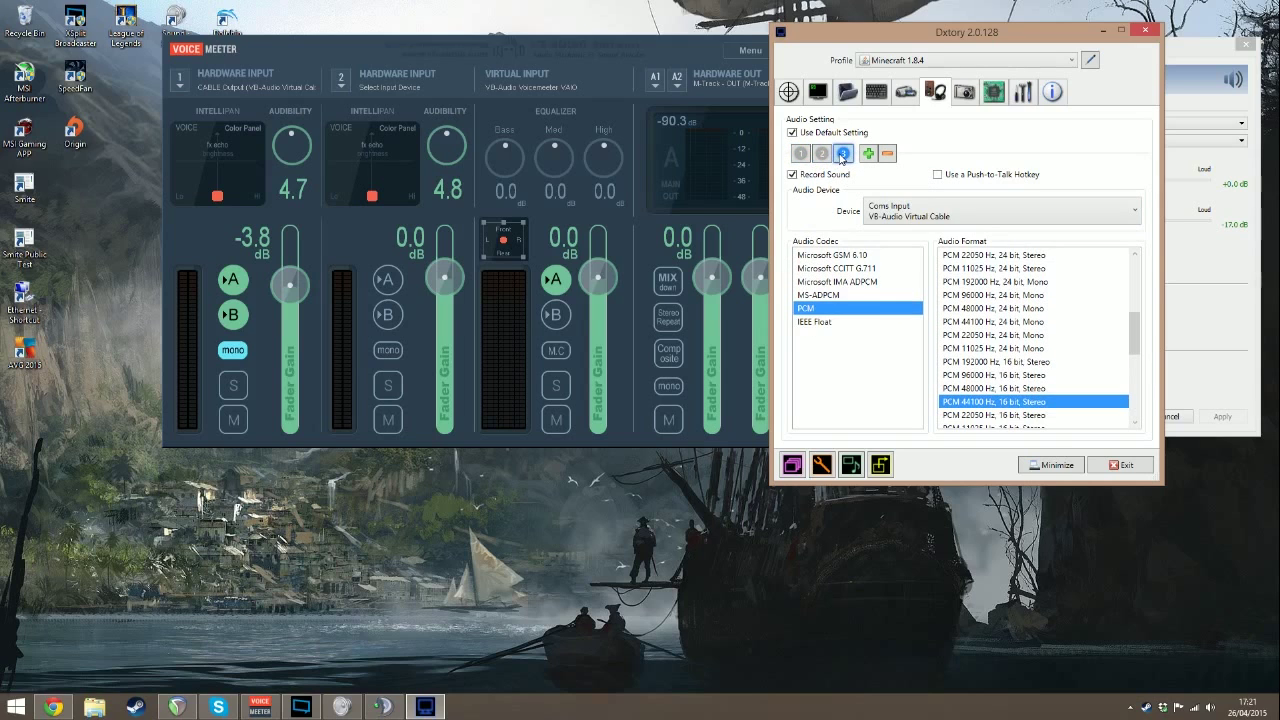
left_click(801, 153)
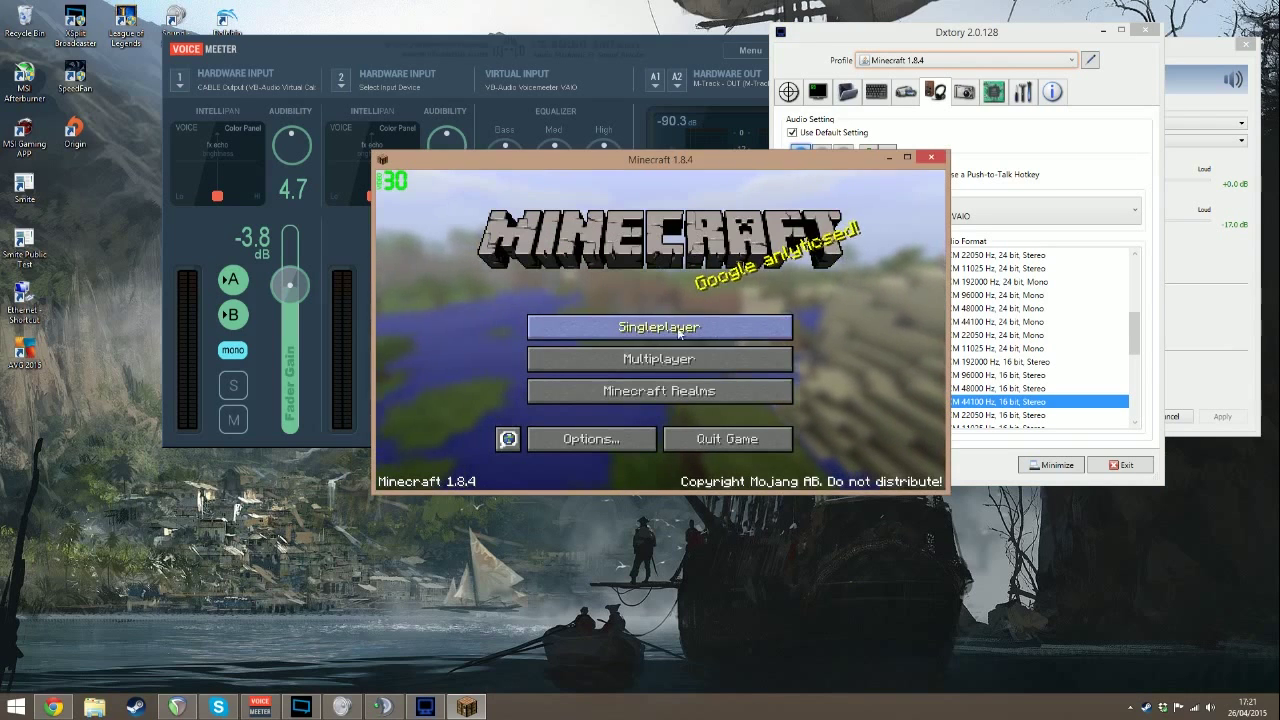
Enter a singleplayer world, break several grass blocks, and pause the game.
left_click(750, 328)
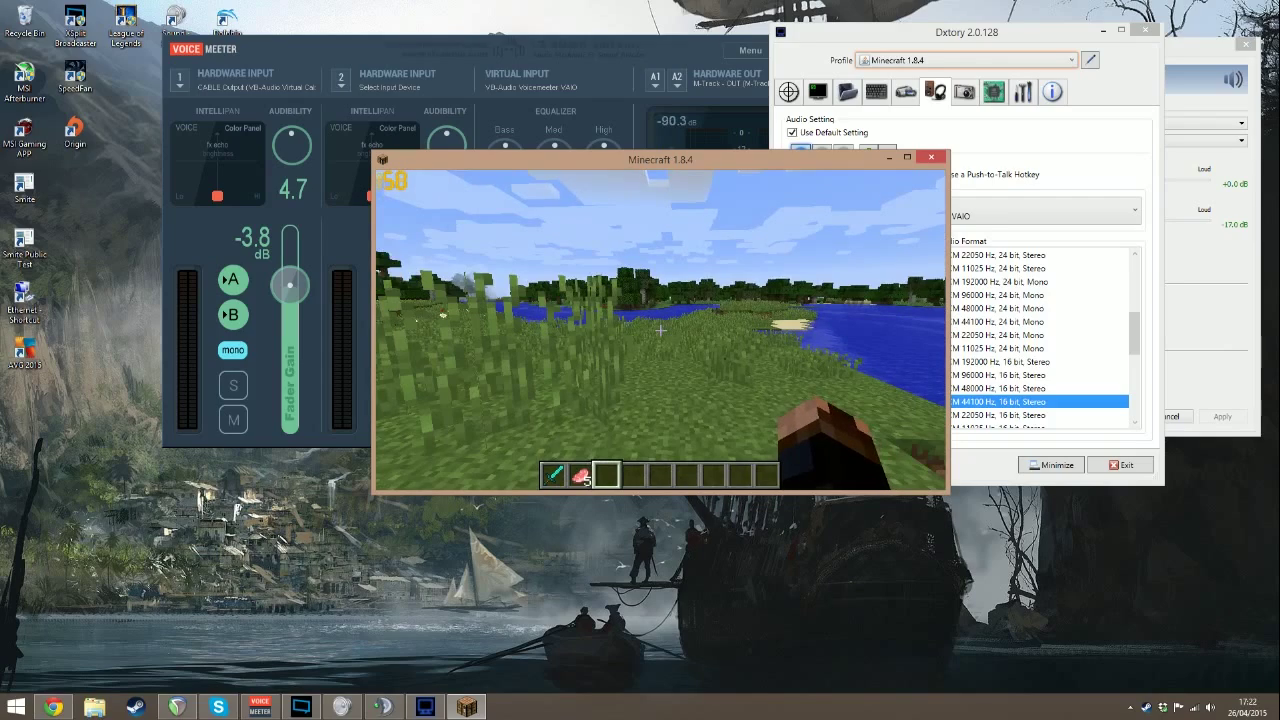
left_click(660, 330)
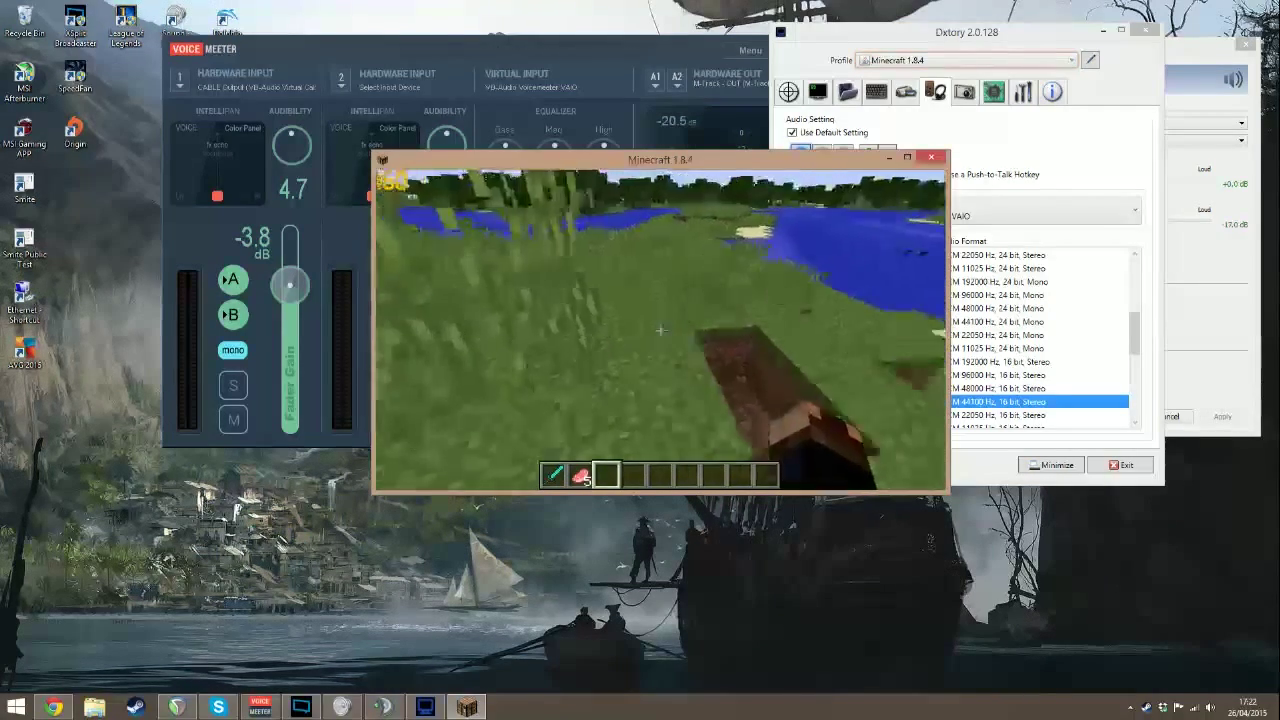
left_click(660, 330)
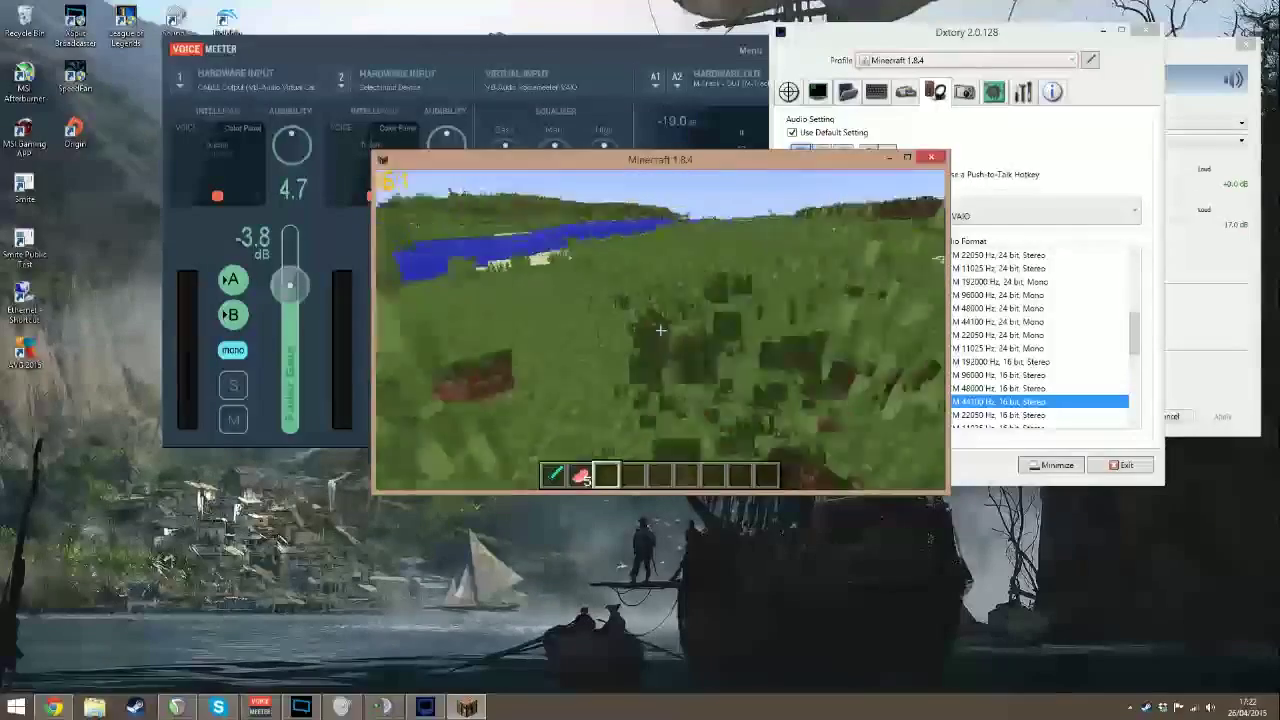
left_click(660, 330)
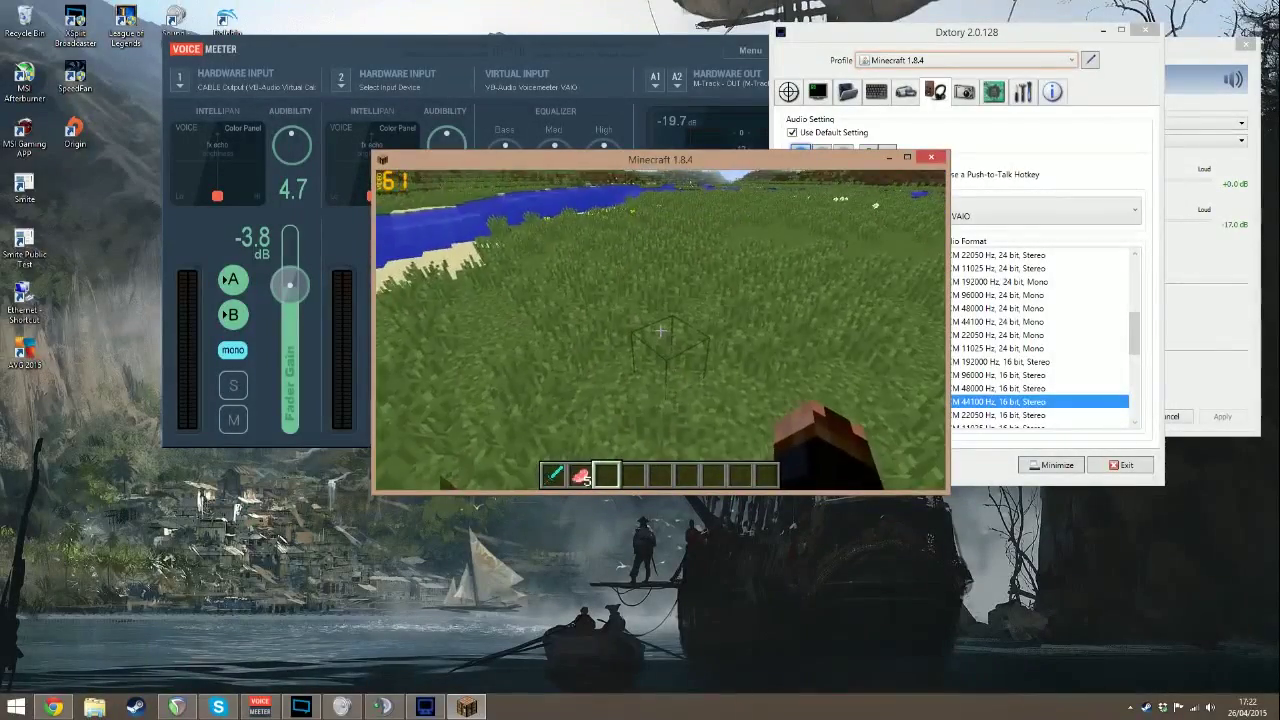
left_click(660, 330)
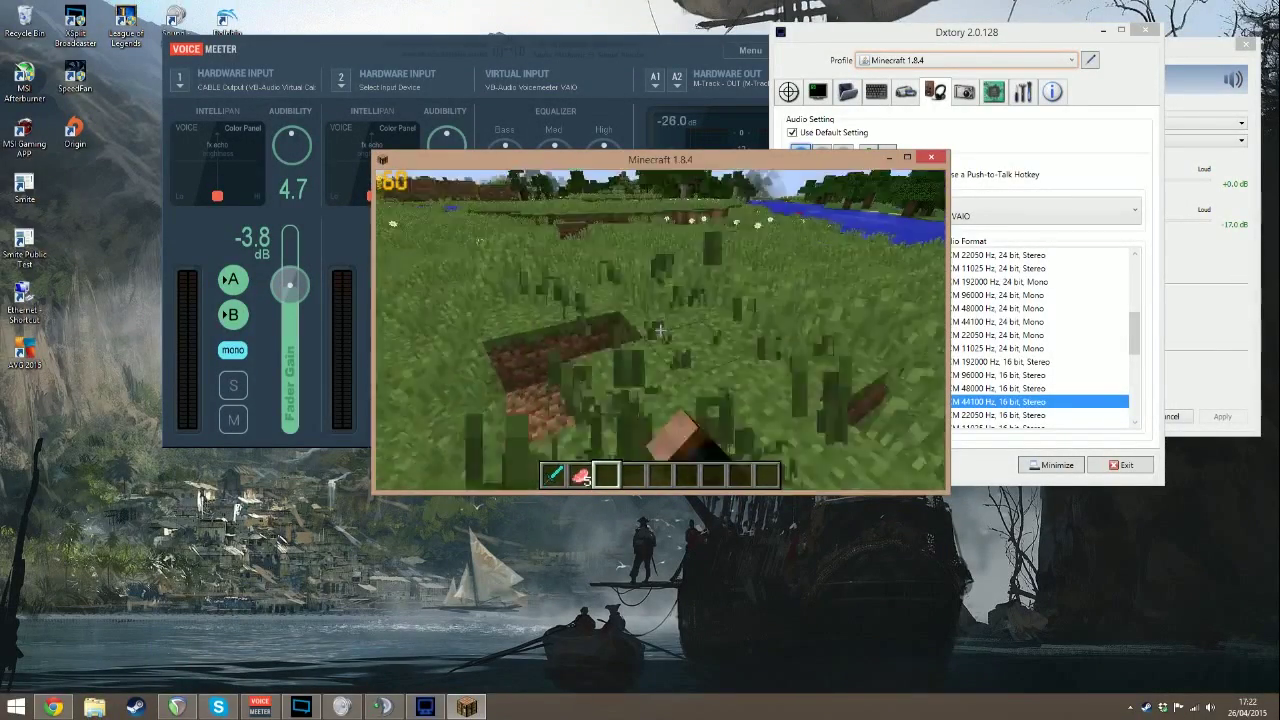
key("Escape")
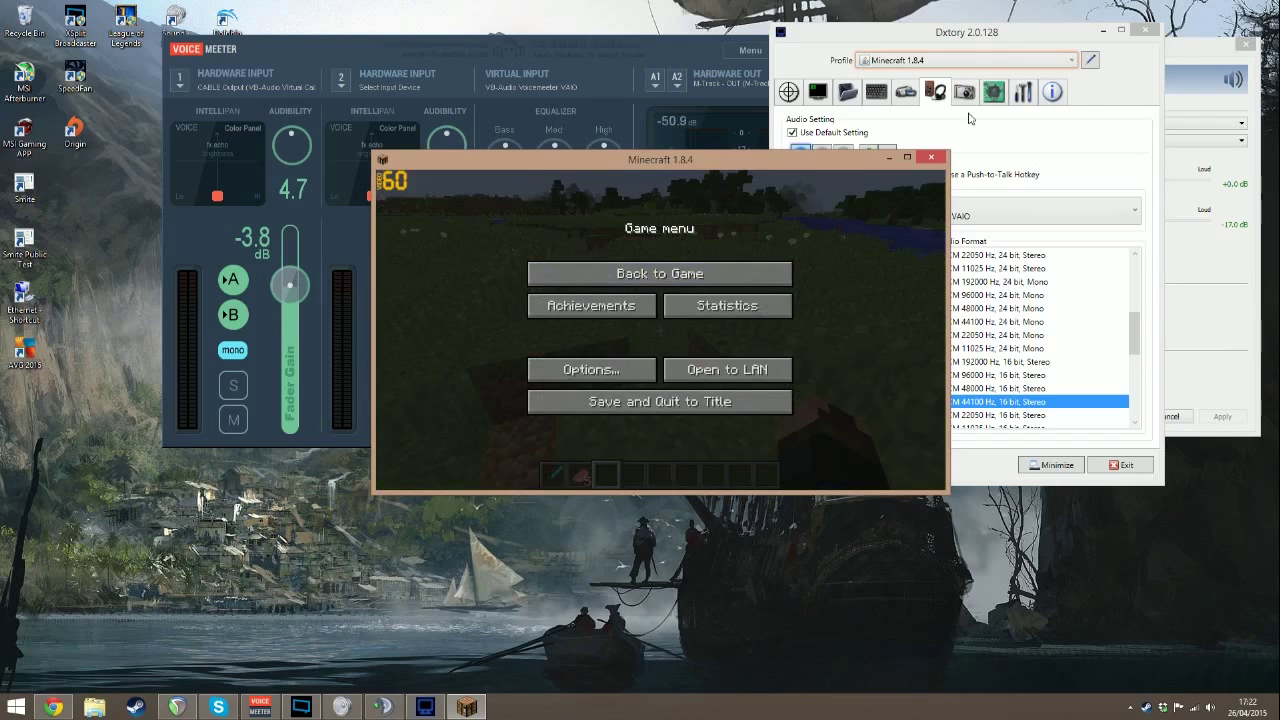
Play TeamSpeak's test sound, then resume Minecraft and break more grass blocks.
left_click(1179, 55)
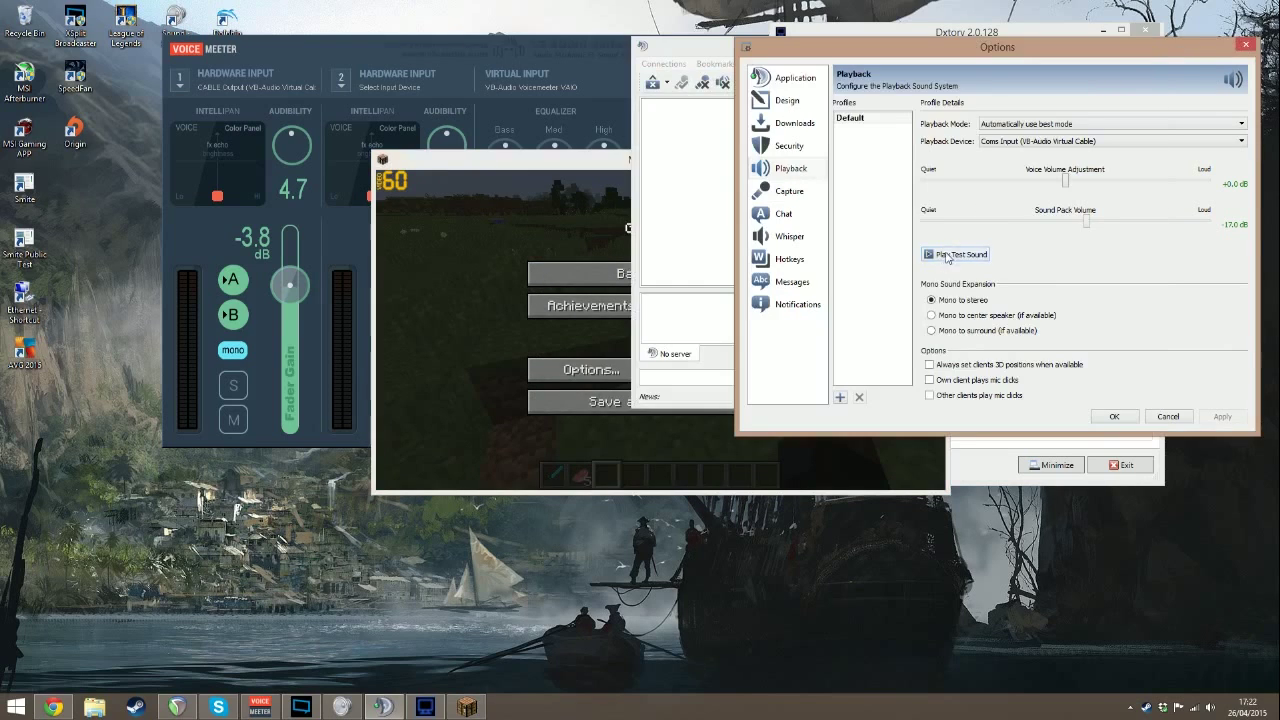
left_click(946, 257)
left_click(503, 157)
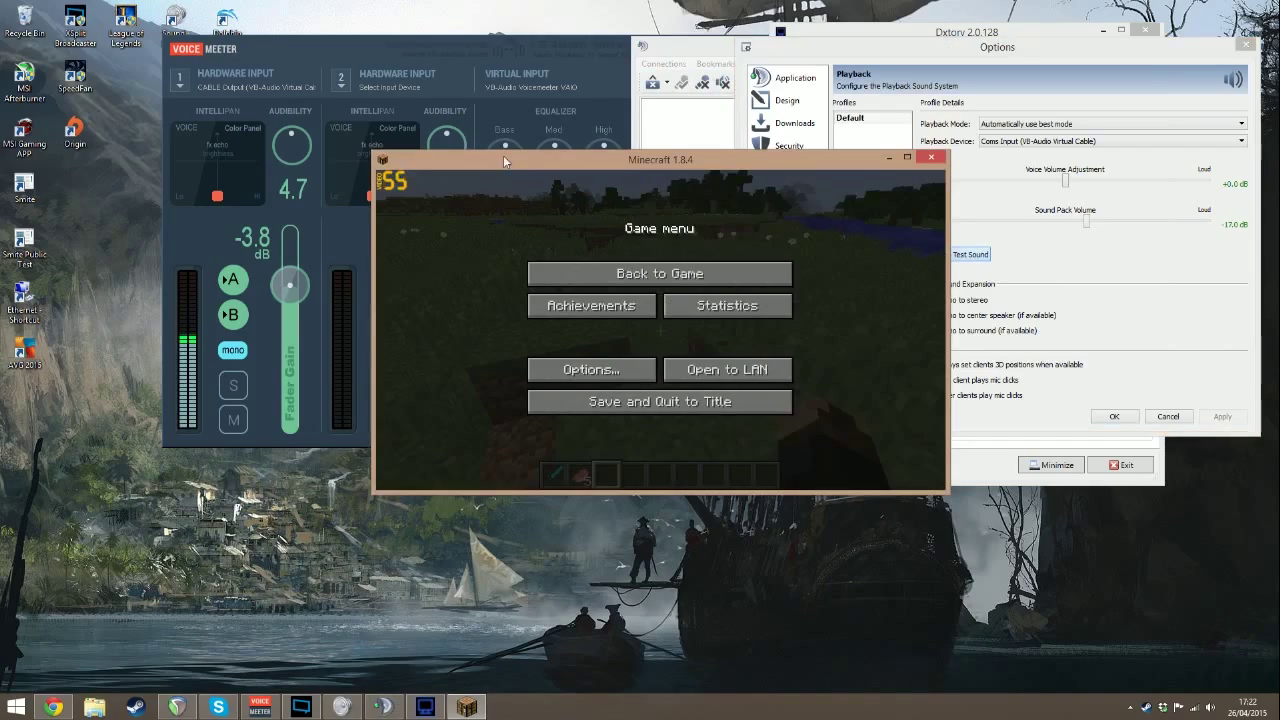
left_click(680, 277)
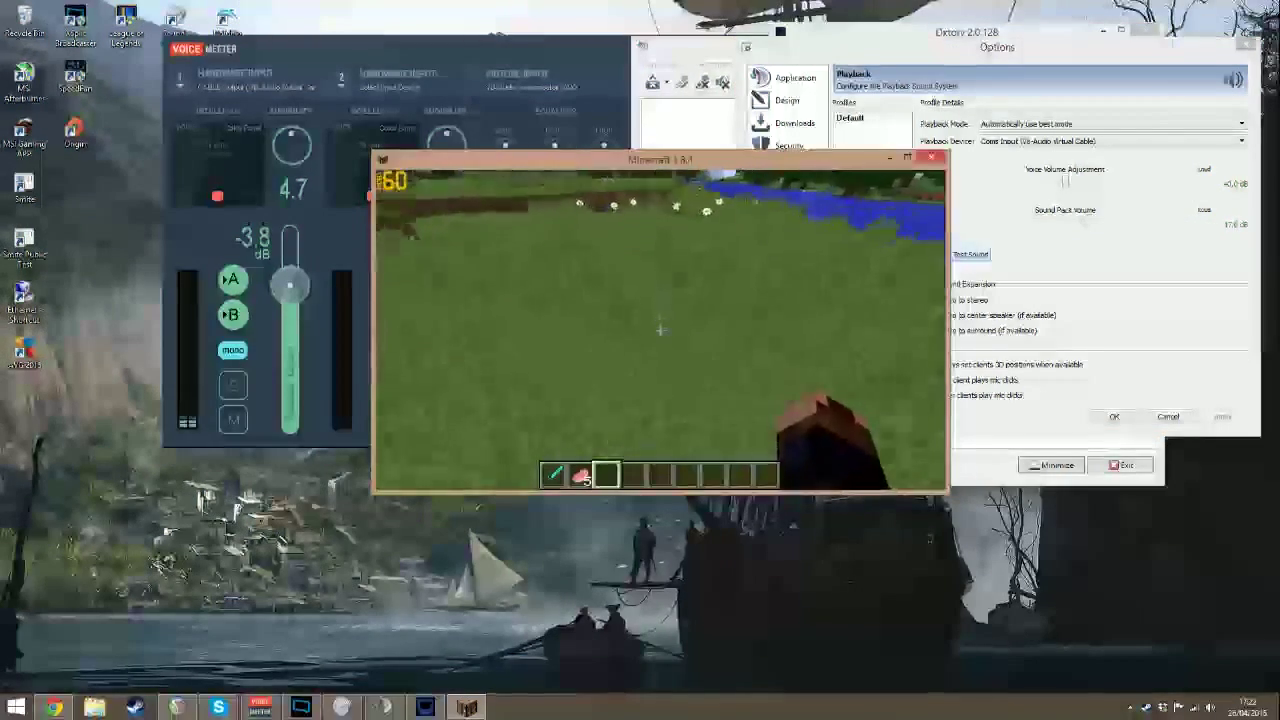
left_click(660, 330)
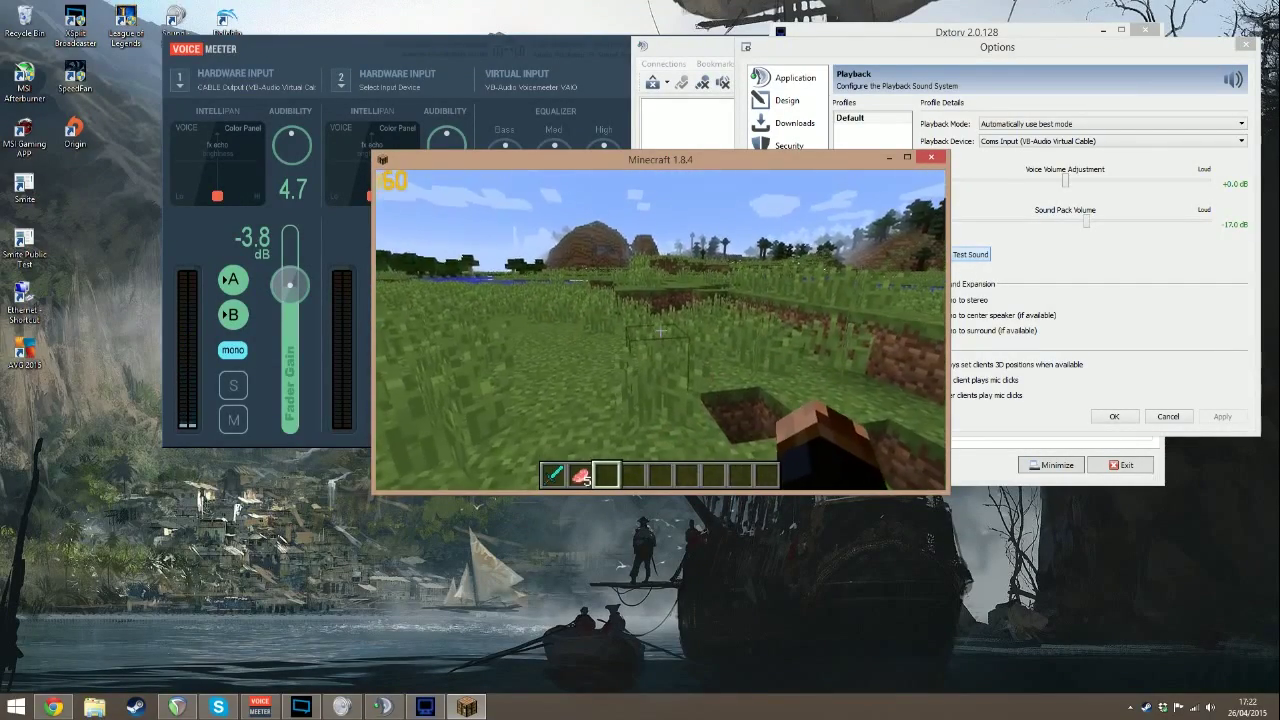
Open the creative inventory, then pause the game and minimise Minecraft.
key("e")
left_click(1063, 269)
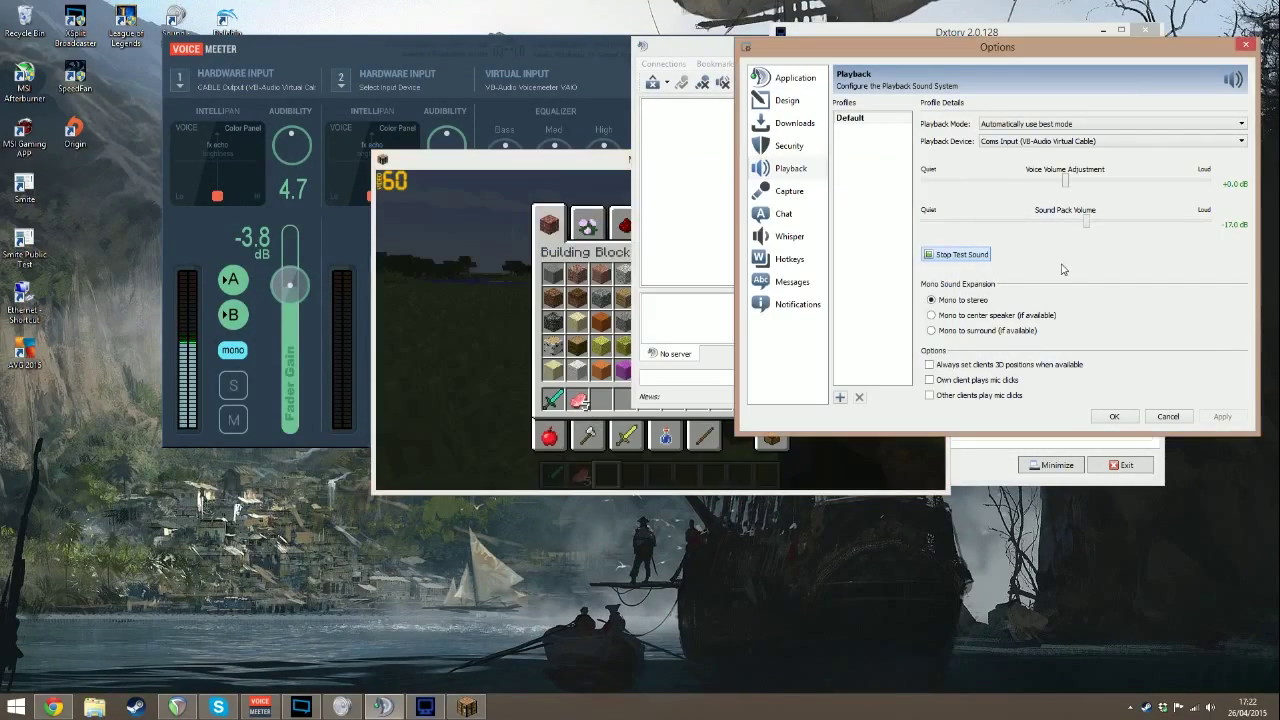
left_click(503, 182)
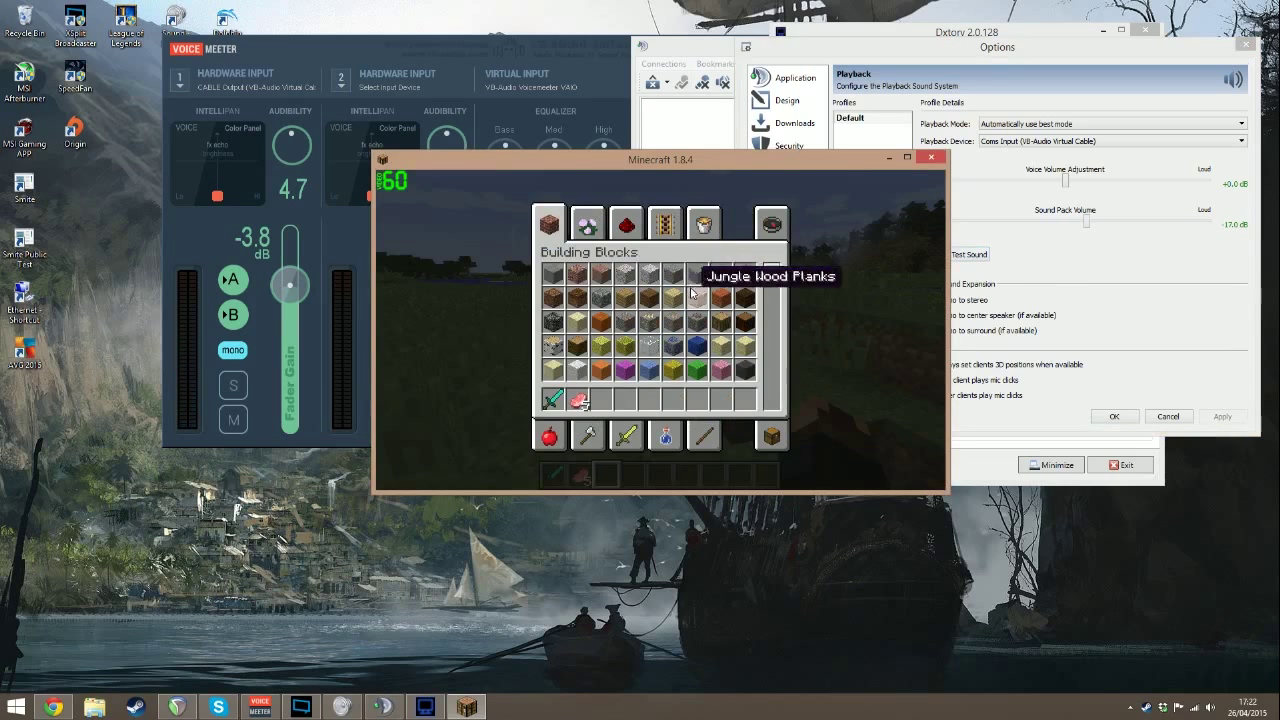
key("Escape")
key("Escape")
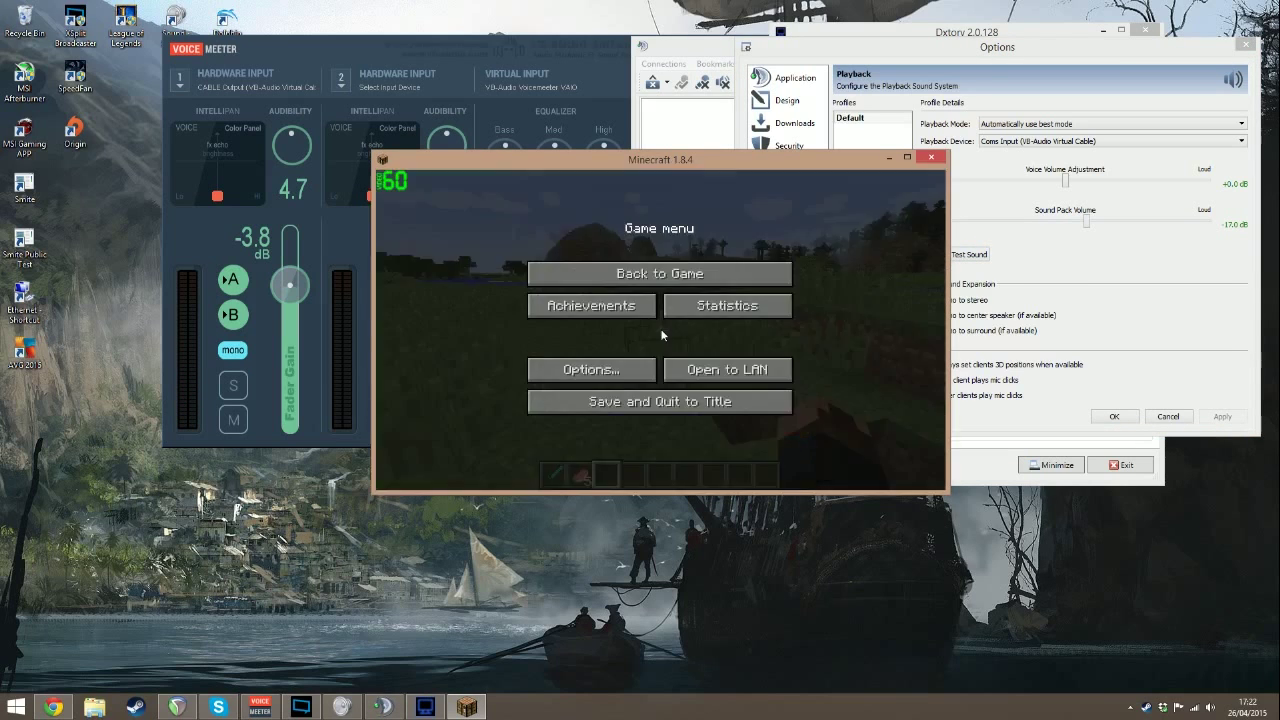
left_click(889, 158)
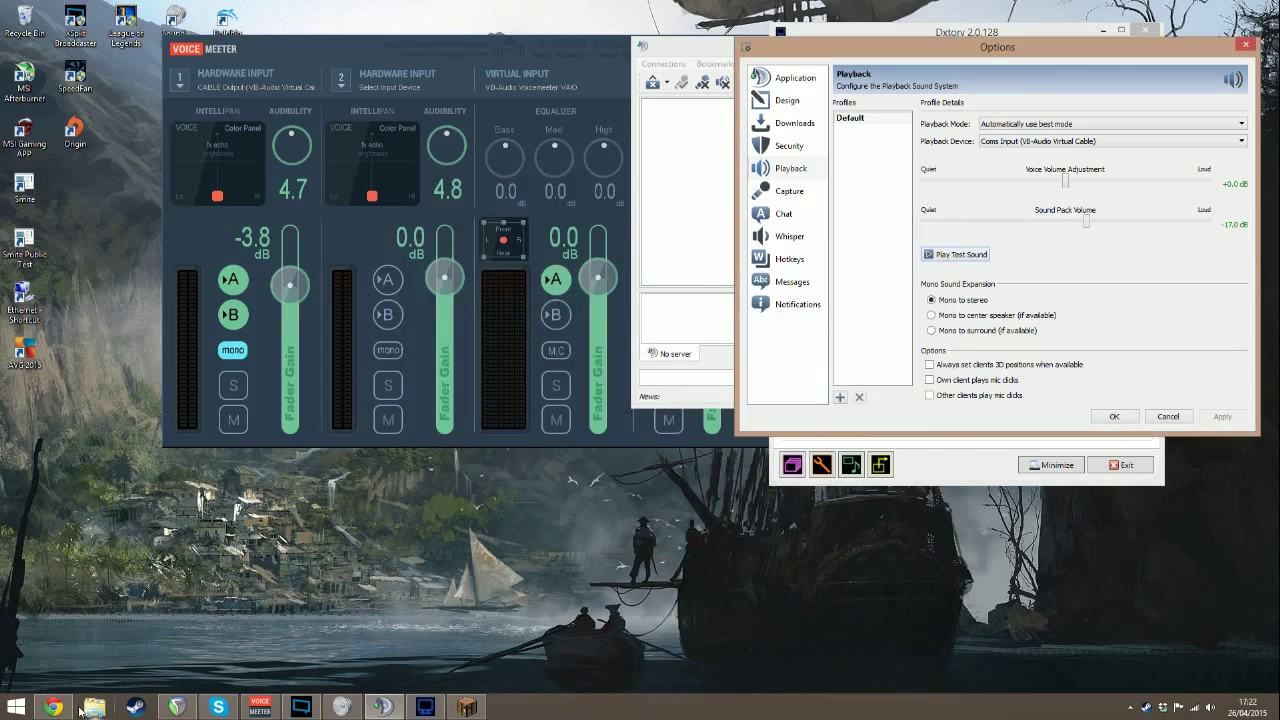
left_click(94, 707)
double_click(534, 256)
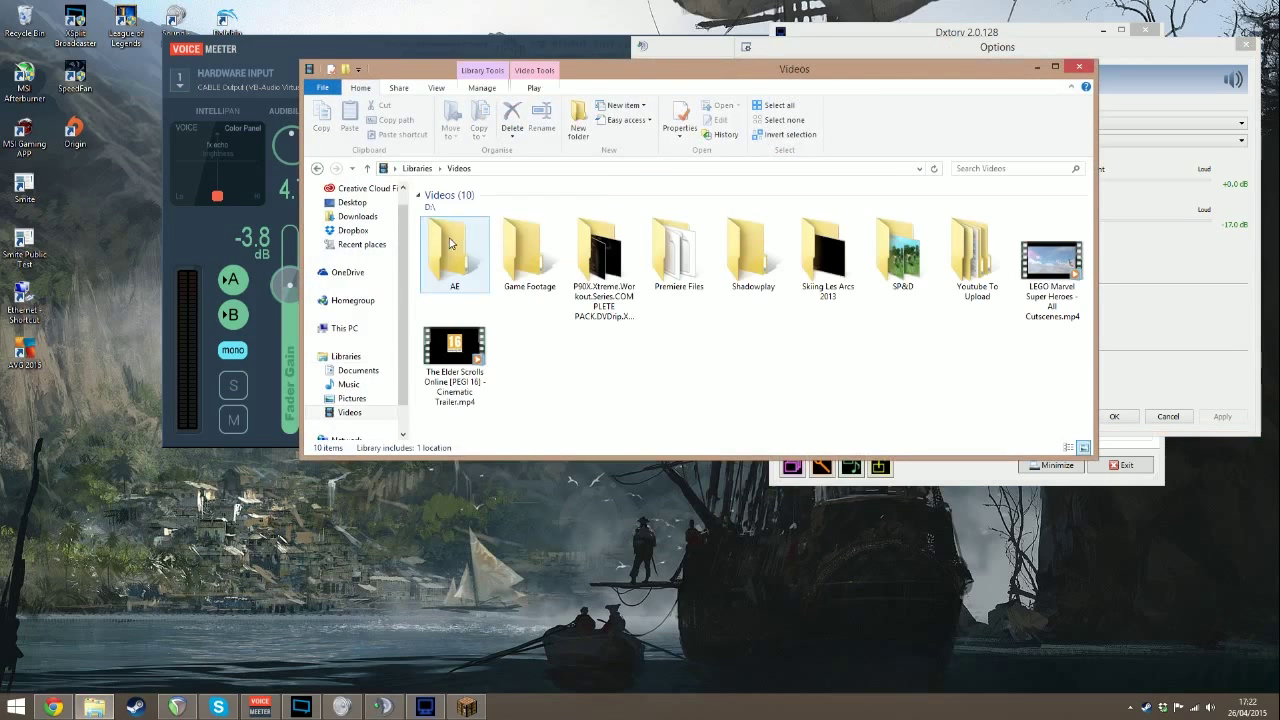
double_click(527, 265)
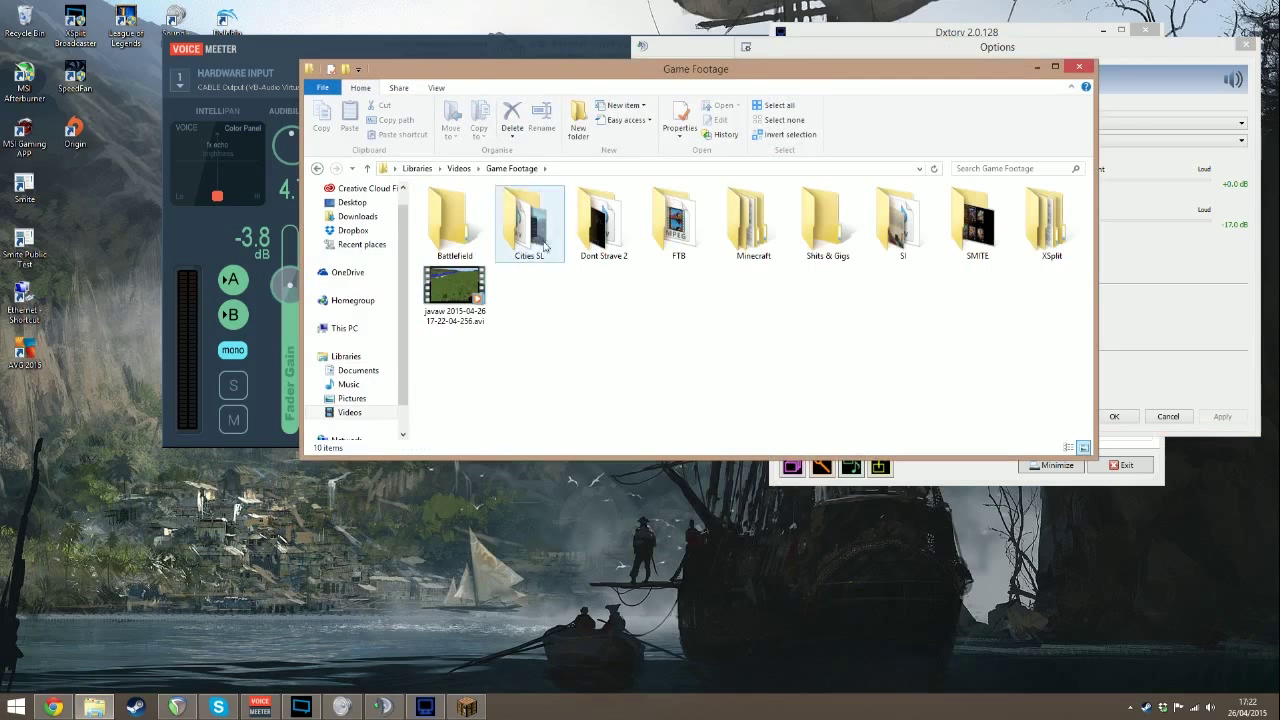
double_click(445, 290)
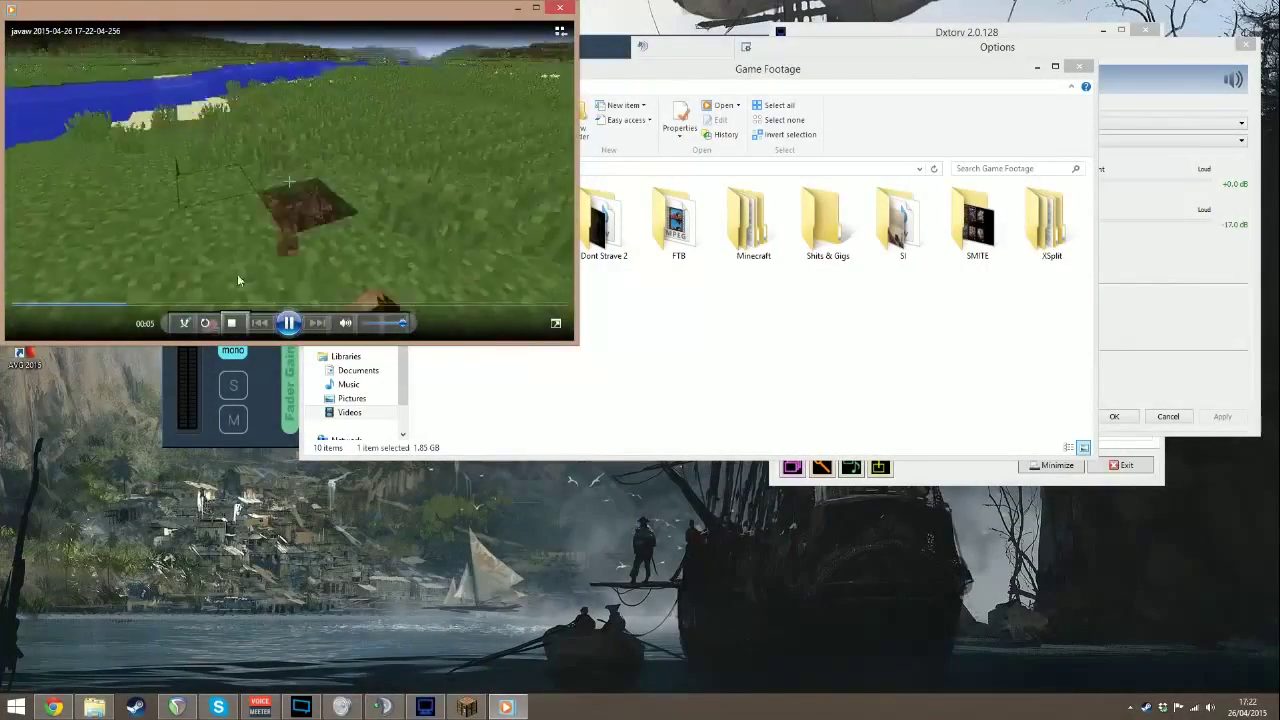
left_click(333, 305)
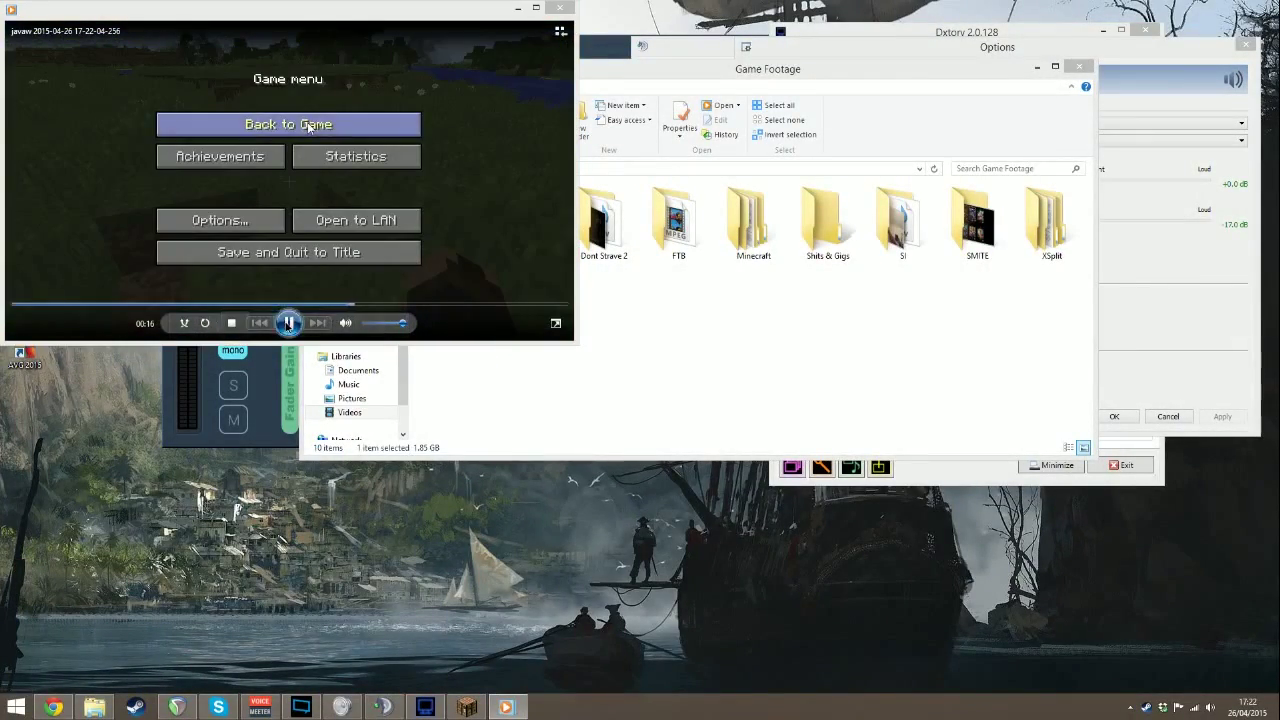
left_click(288, 322)
left_click(565, 9)
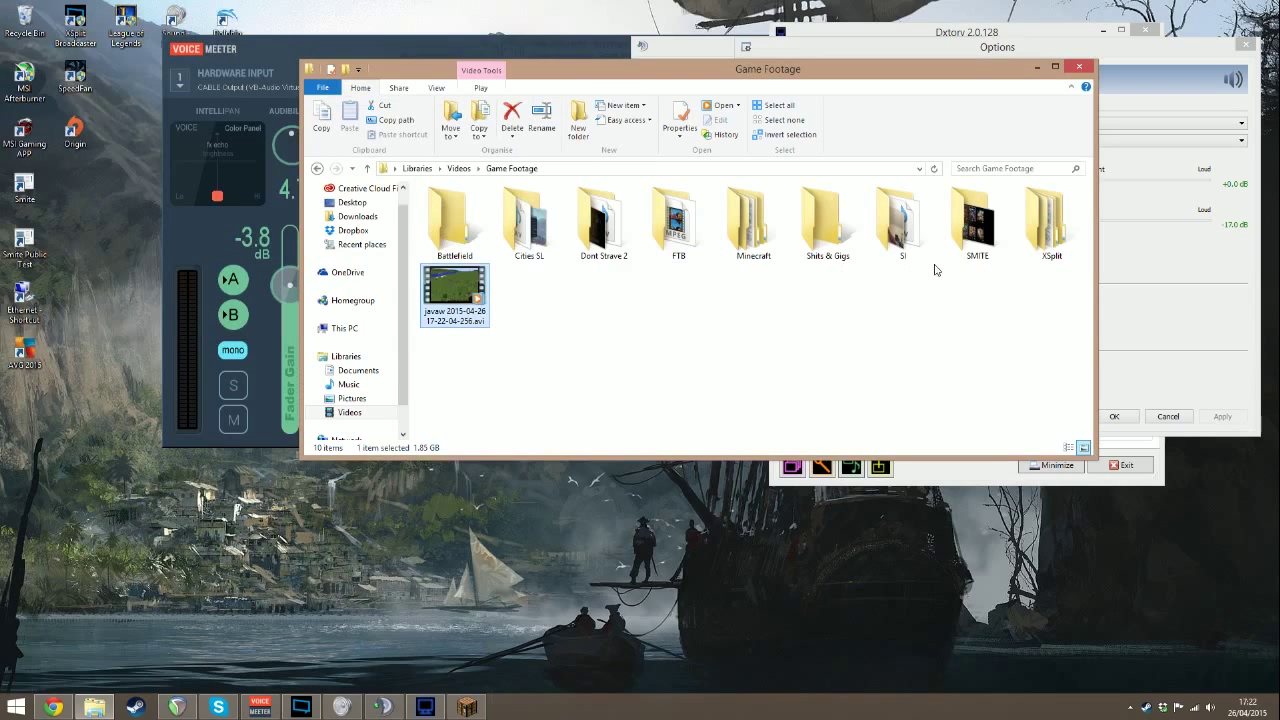
Extract the .avi clip's audio streams to WAV files, then play st0.wav, skipping ahead to 00:25.
right_click(458, 294)
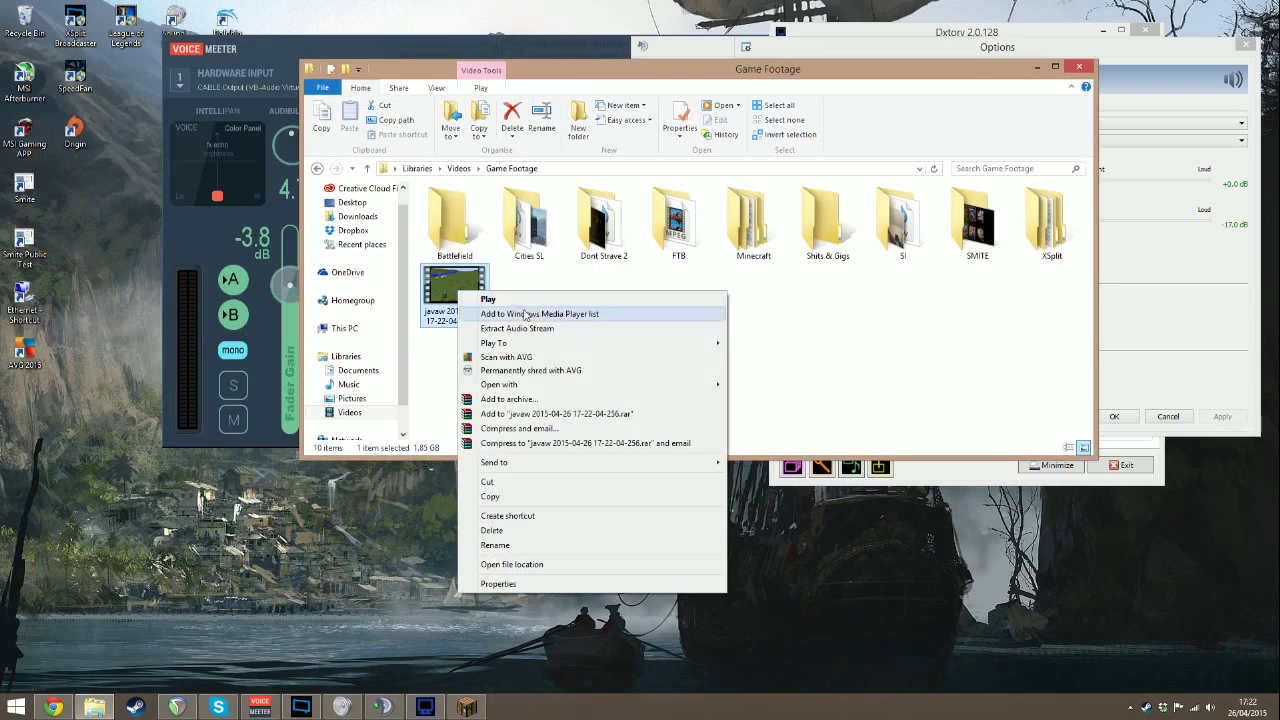
left_click(532, 330)
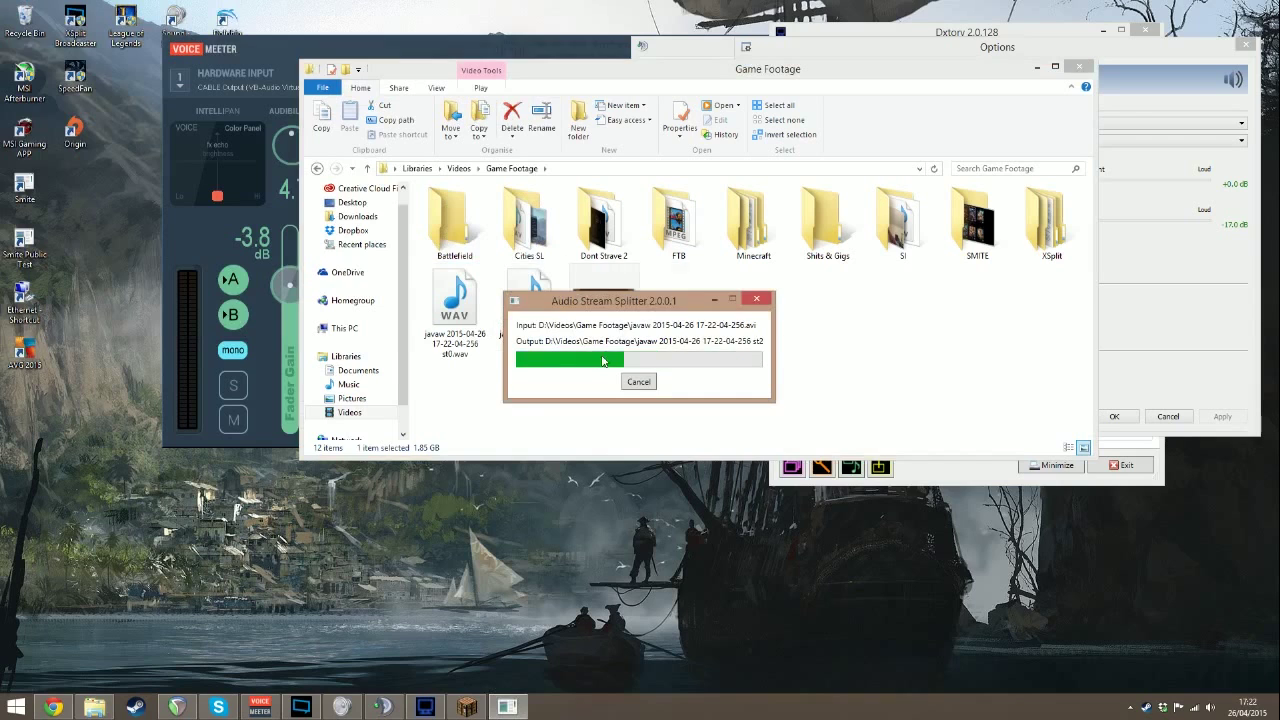
double_click(459, 313)
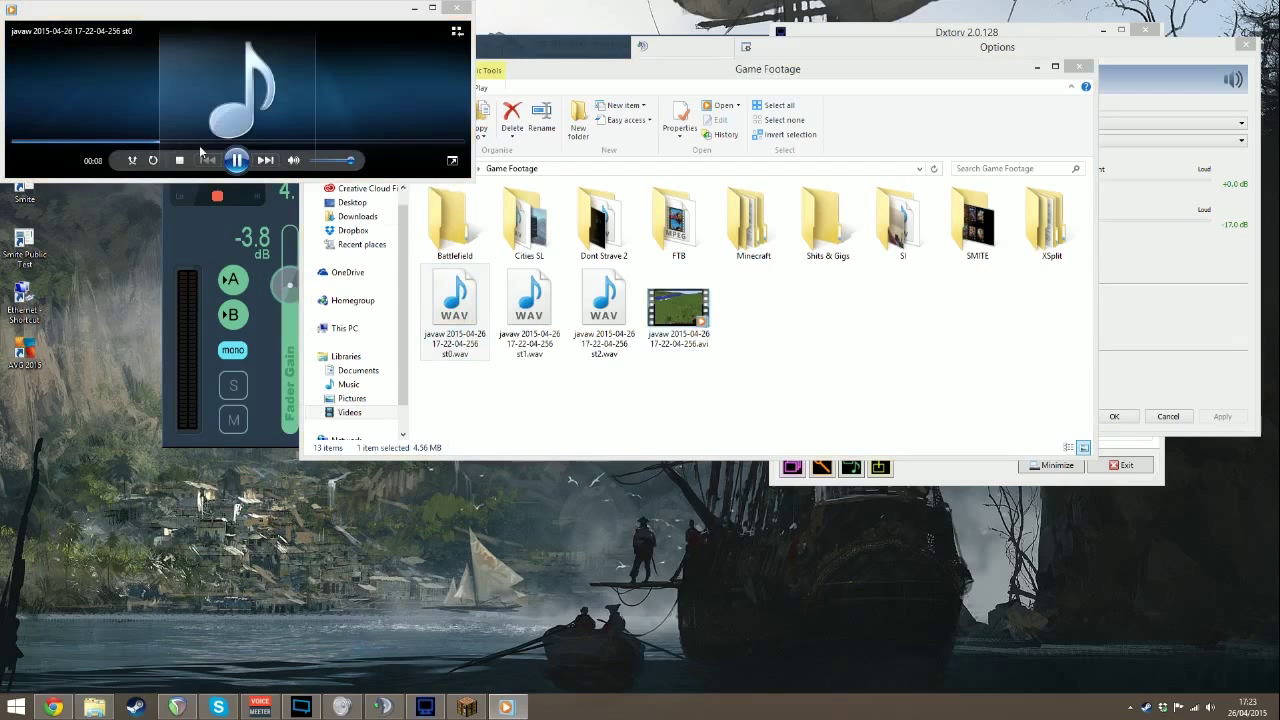
left_click(308, 142)
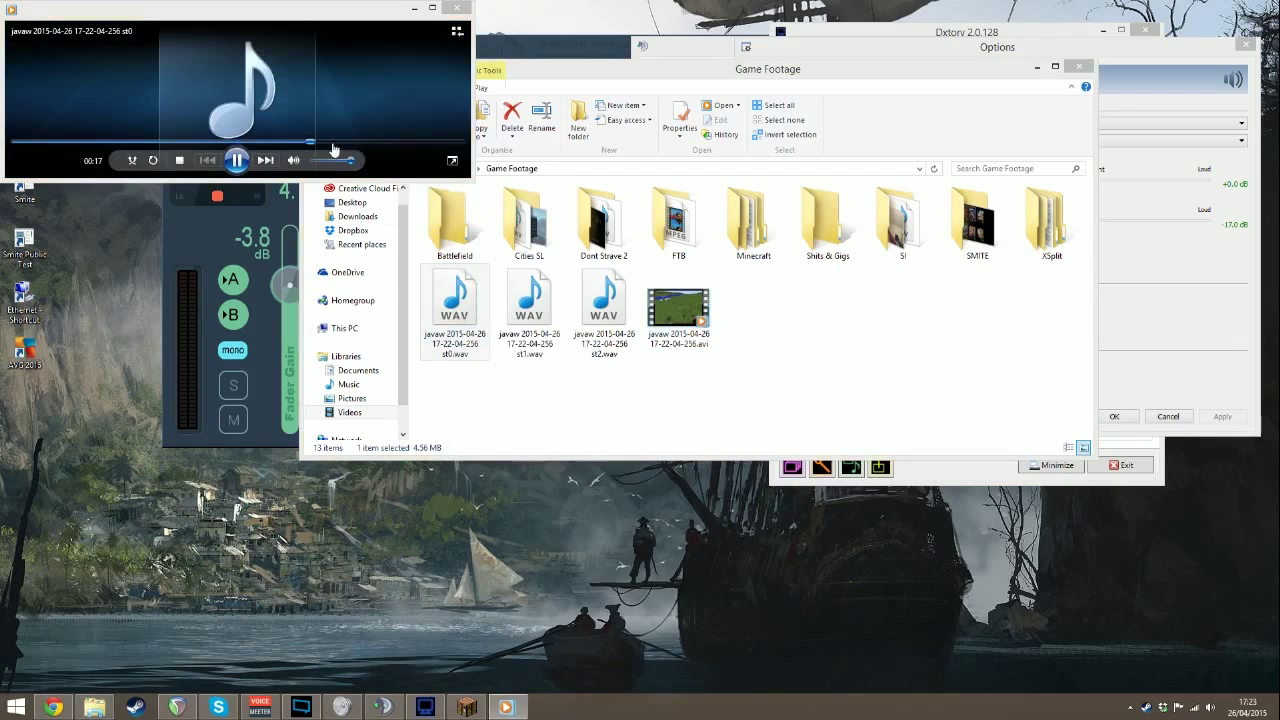
left_click(412, 142)
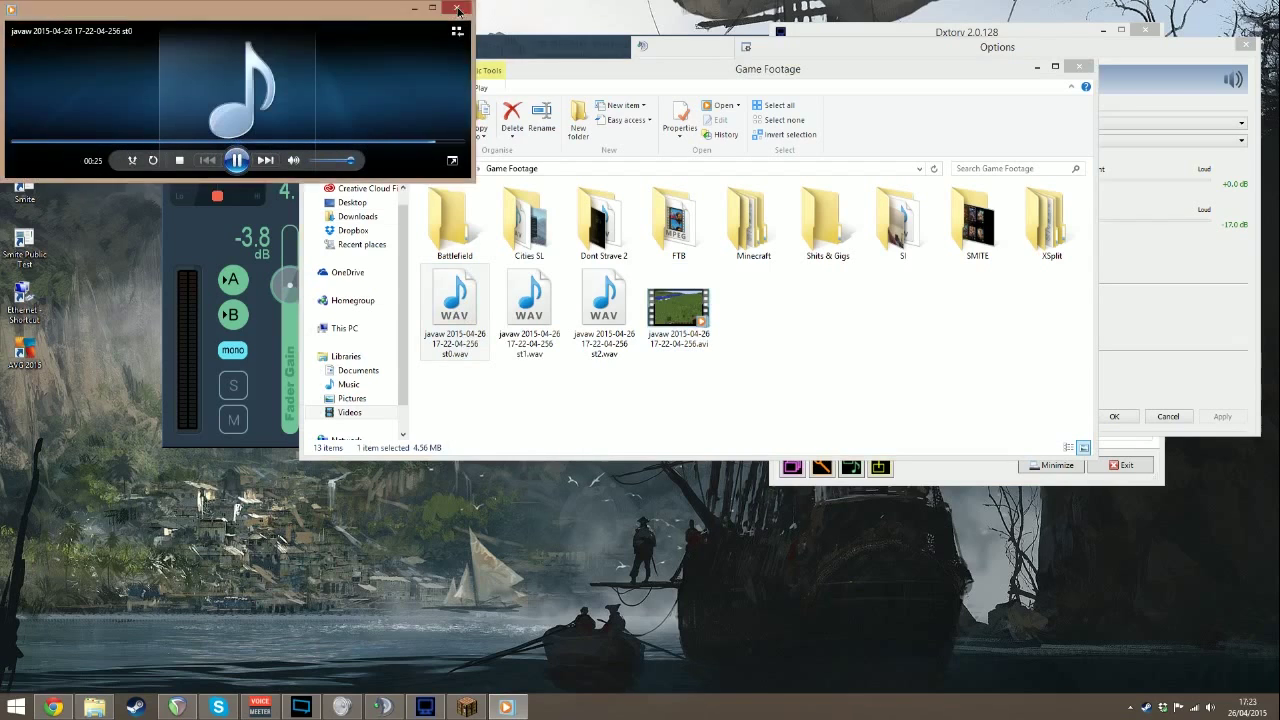
left_click(458, 10)
Play st1.wav, then play st2.wav, skipping to 00:14 before pausing.
left_click(535, 300)
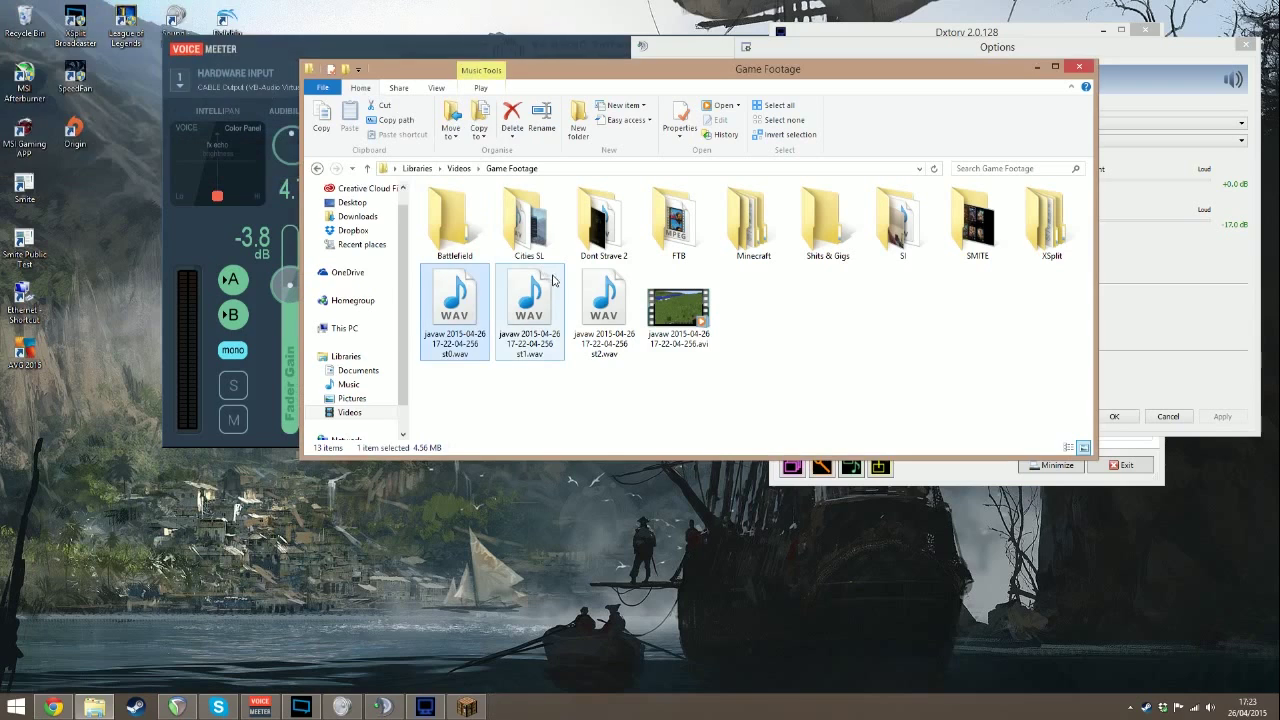
double_click(535, 300)
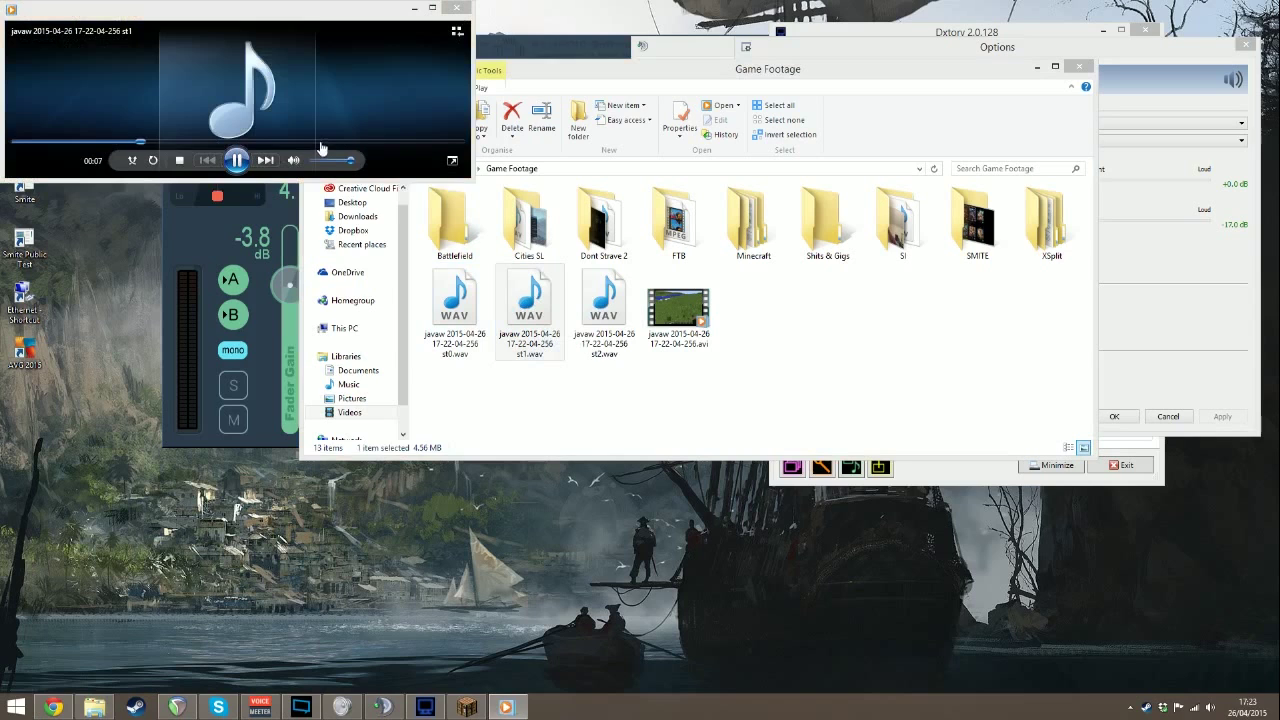
left_click(457, 8)
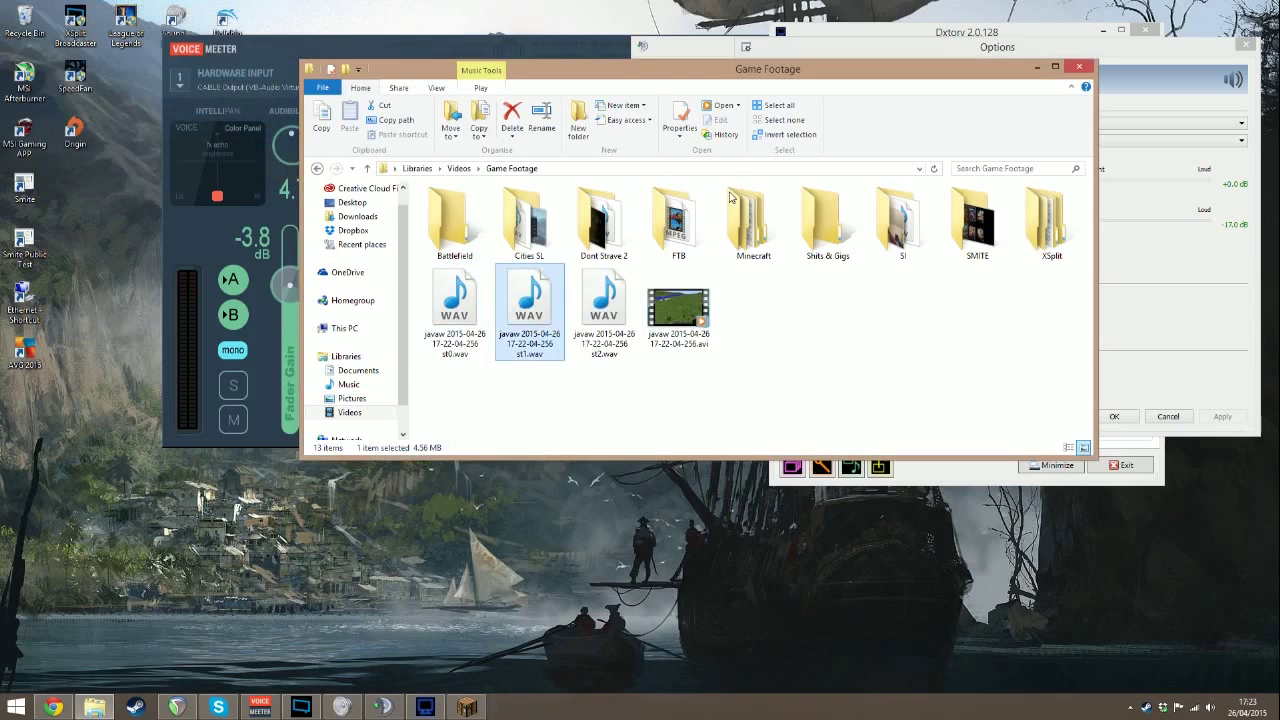
double_click(610, 318)
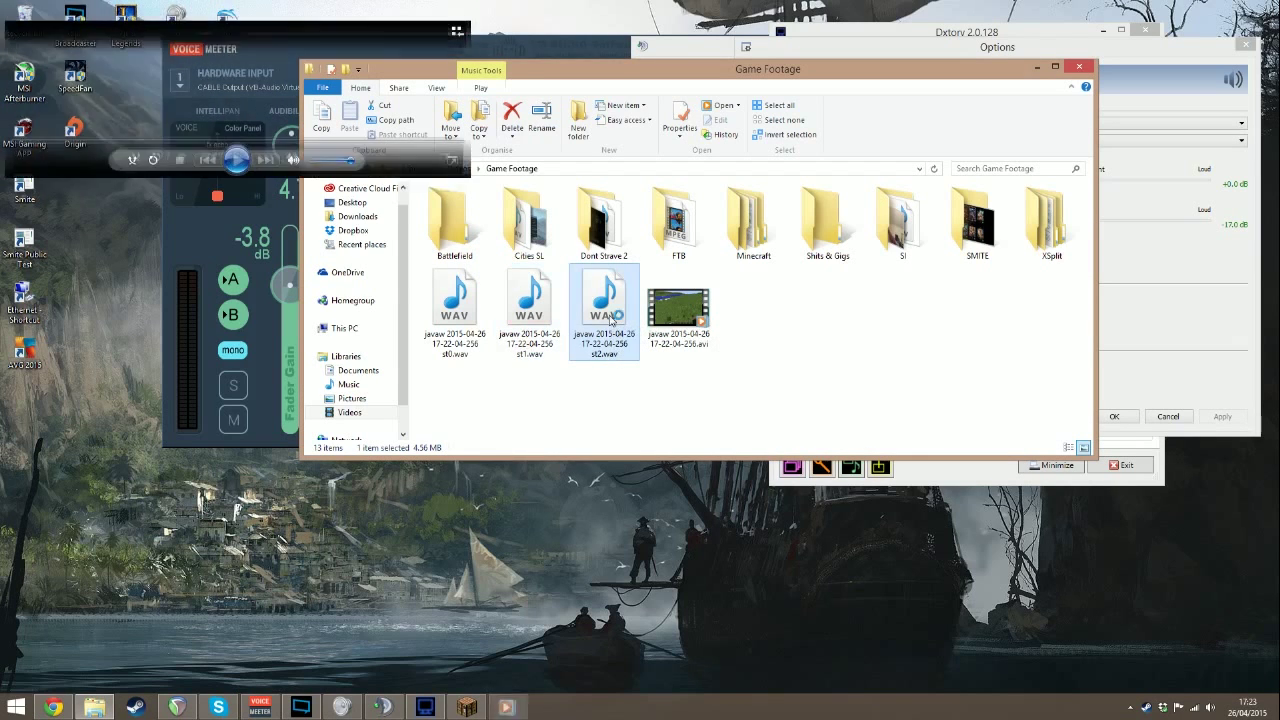
left_click(155, 143)
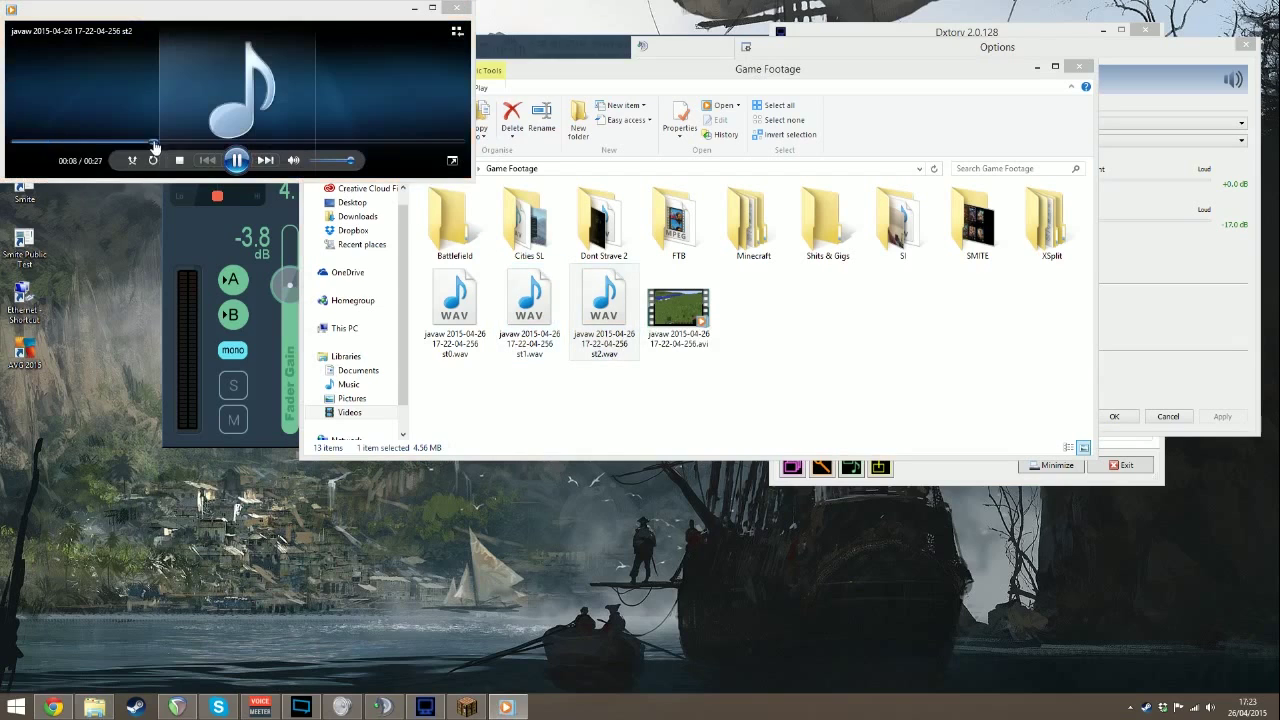
left_click(257, 143)
left_click(237, 160)
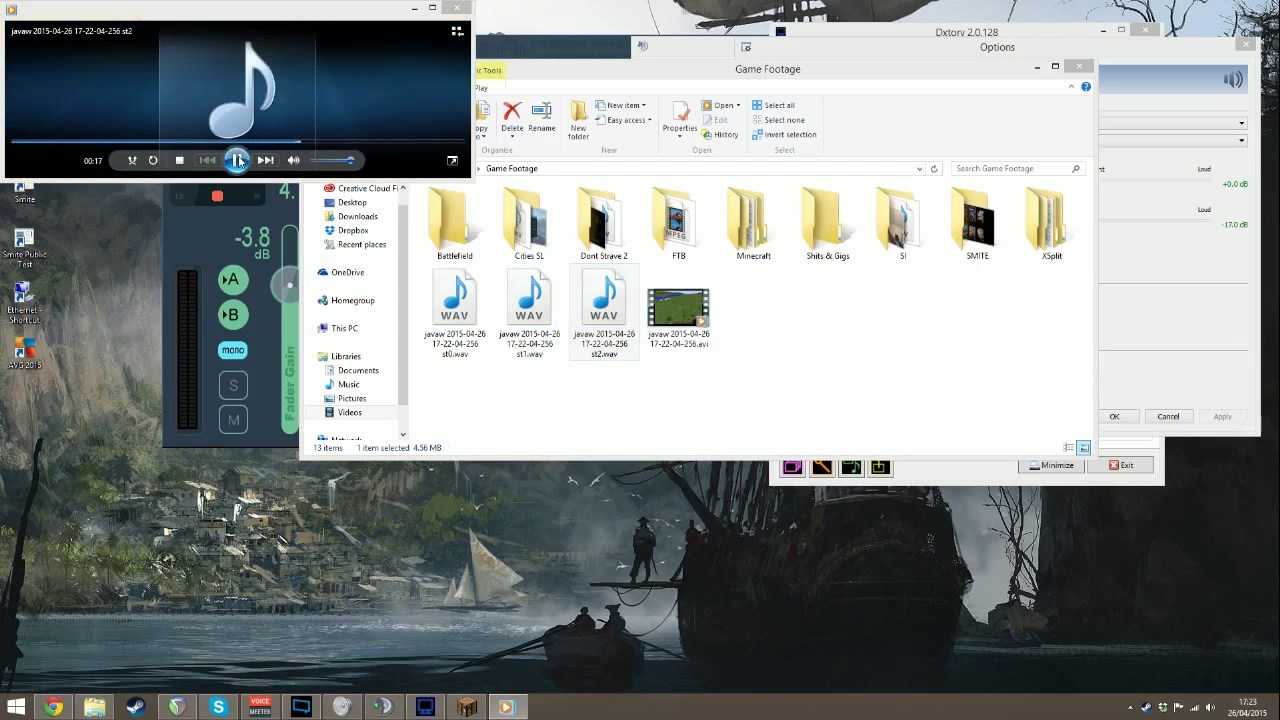
left_click(458, 10)
left_click(808, 319)
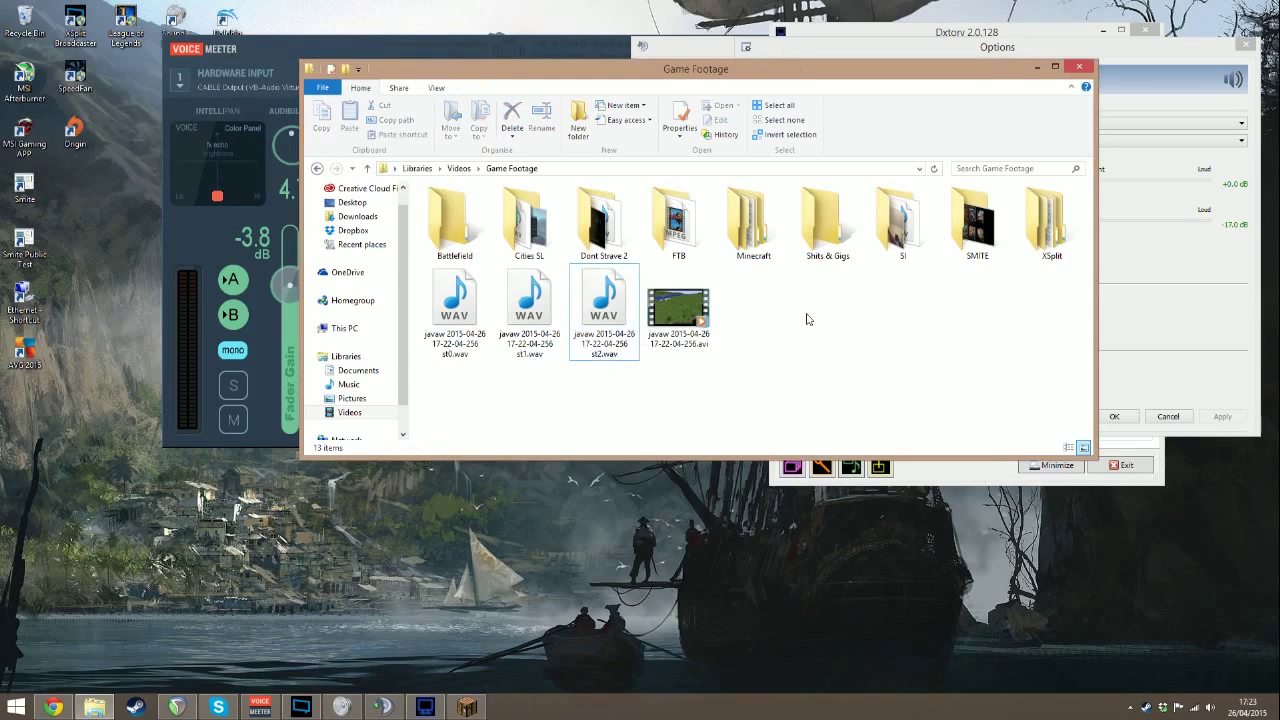